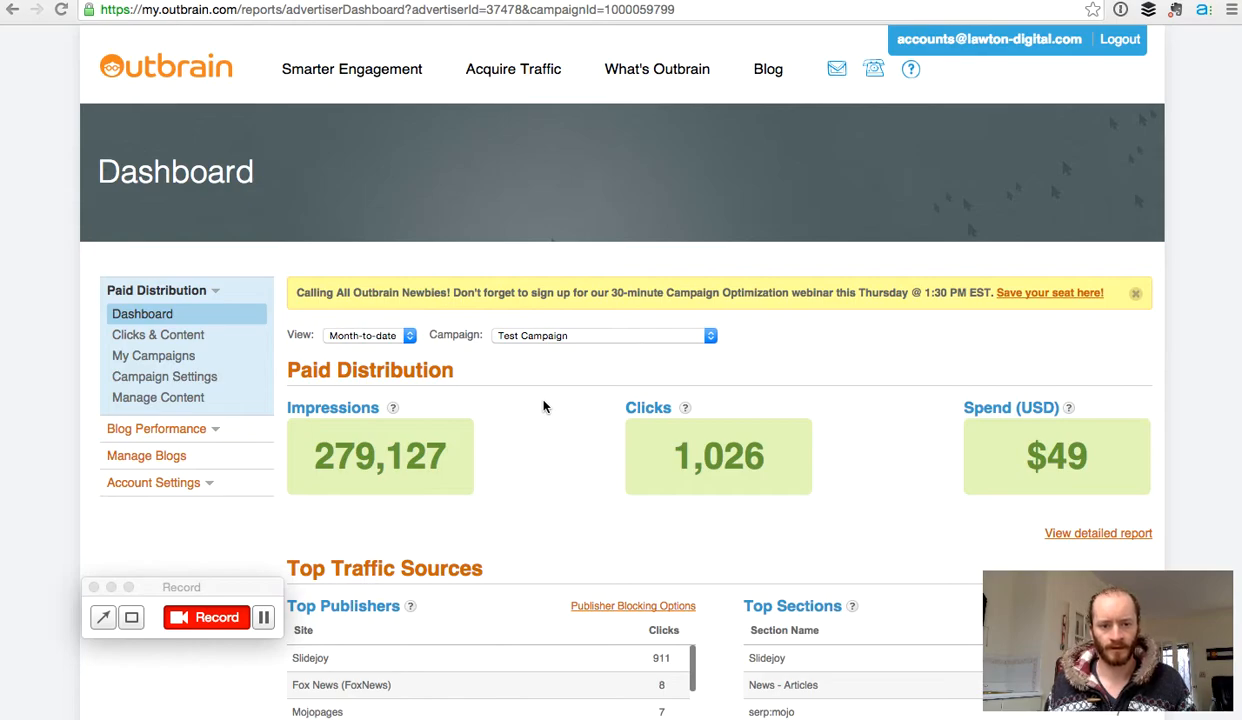
Step: Switch the dashboard View from Month-to-date to Last 30 days
left_click(408, 340)
left_click(360, 321)
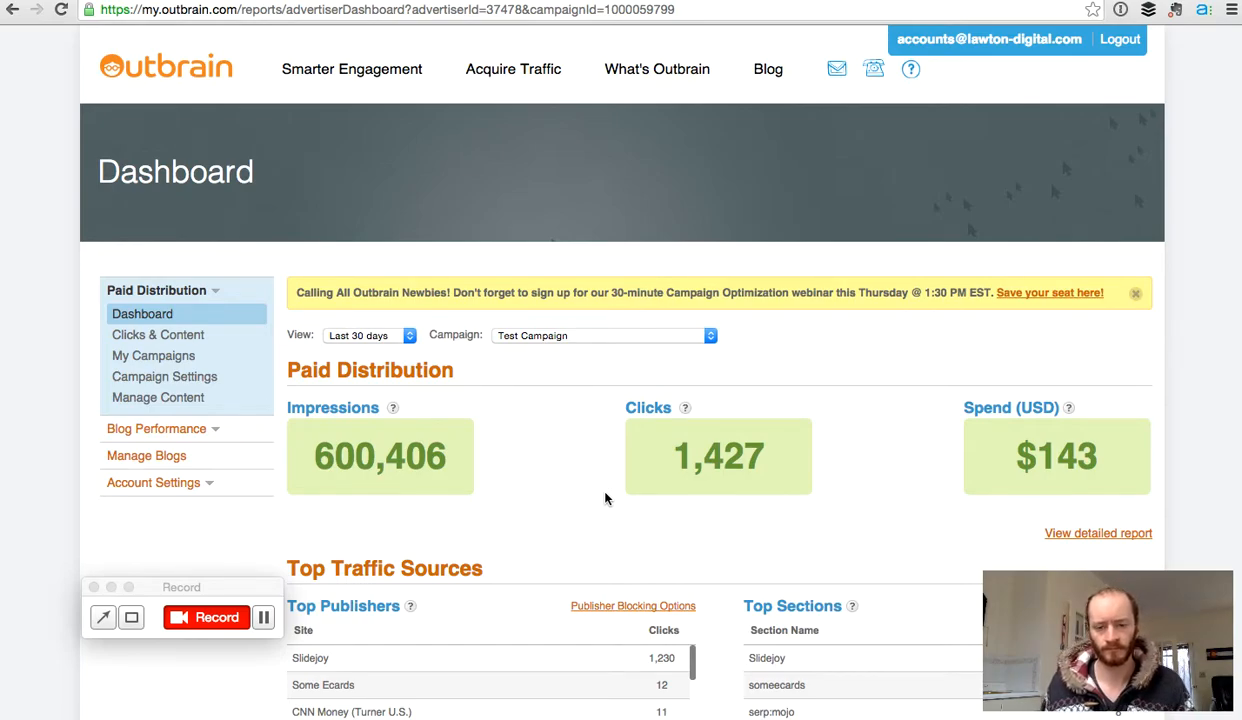
scroll(605, 498, "down", 1)
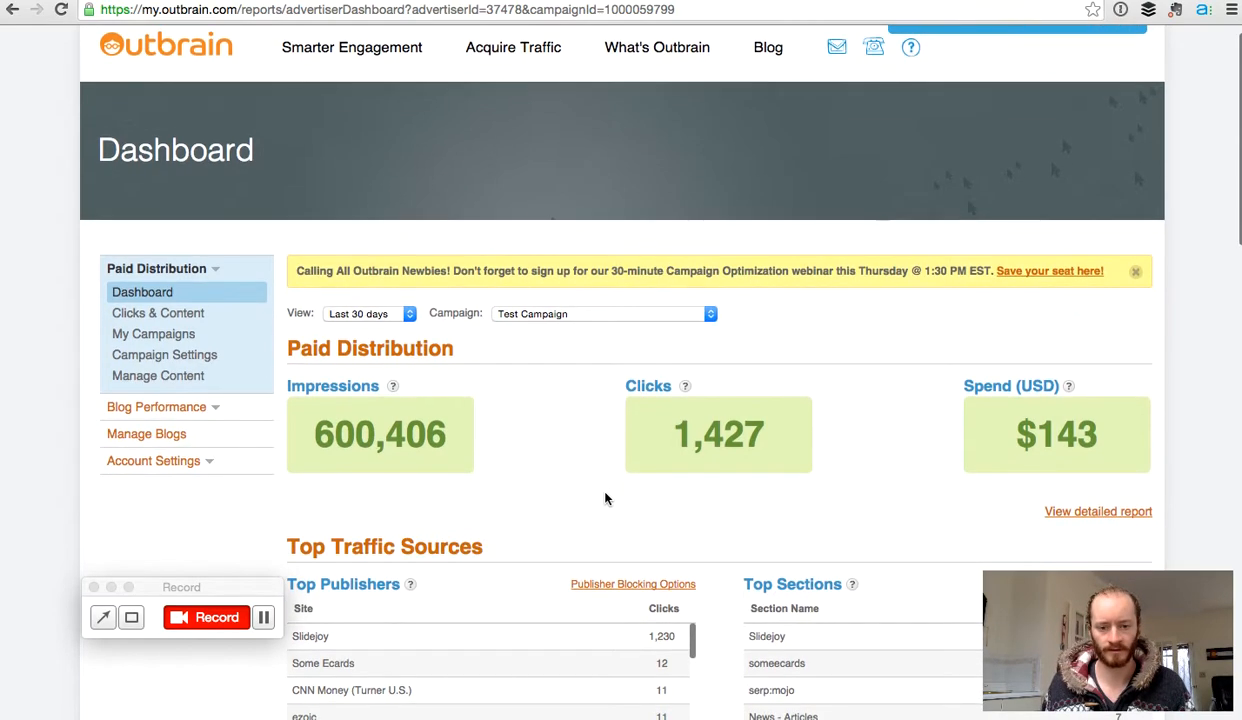
scroll(605, 498, "down", 5)
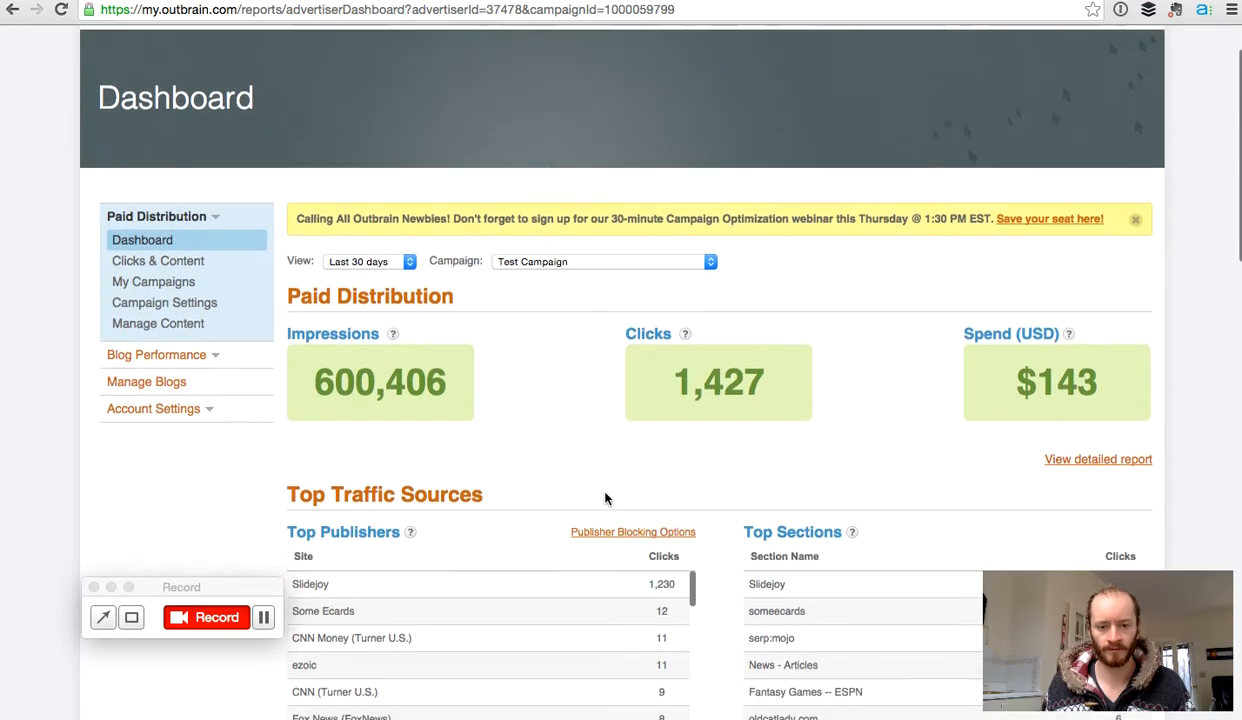
scroll(605, 498, "down", 4)
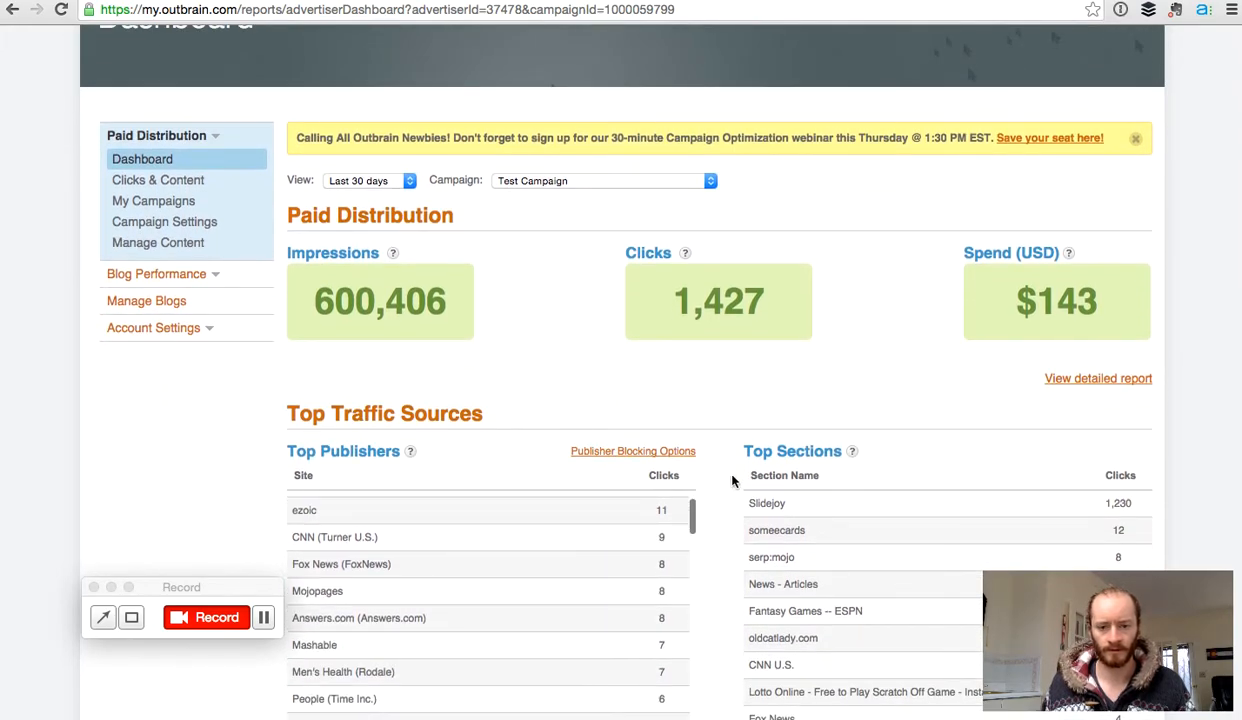
scroll(647, 533, "up", 4)
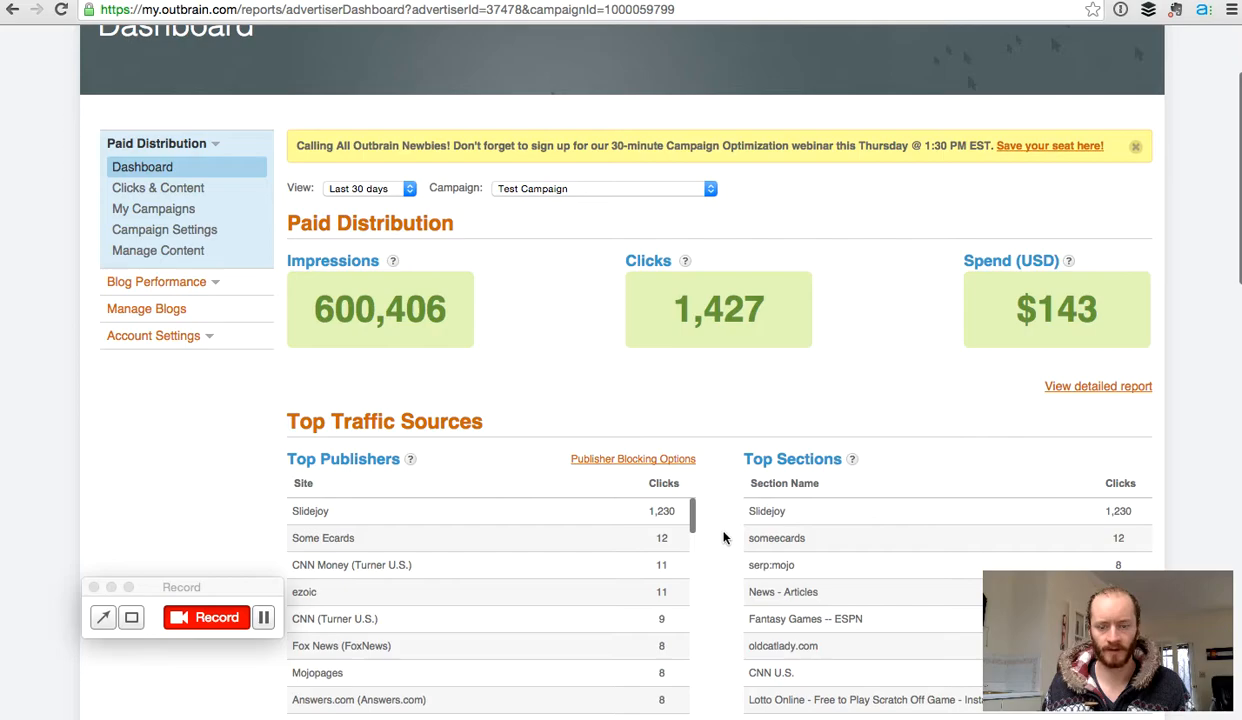
scroll(726, 539, "down", 1)
scroll(724, 539, "down", 8)
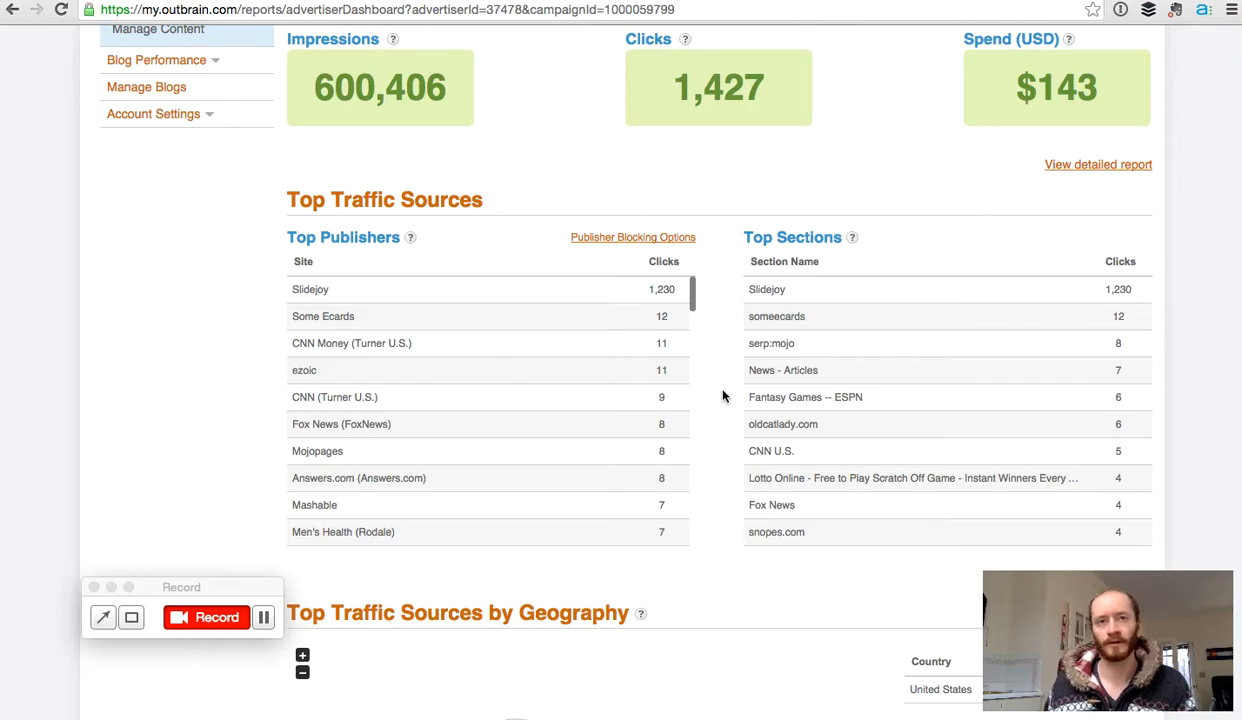
scroll(723, 396, "down", 8)
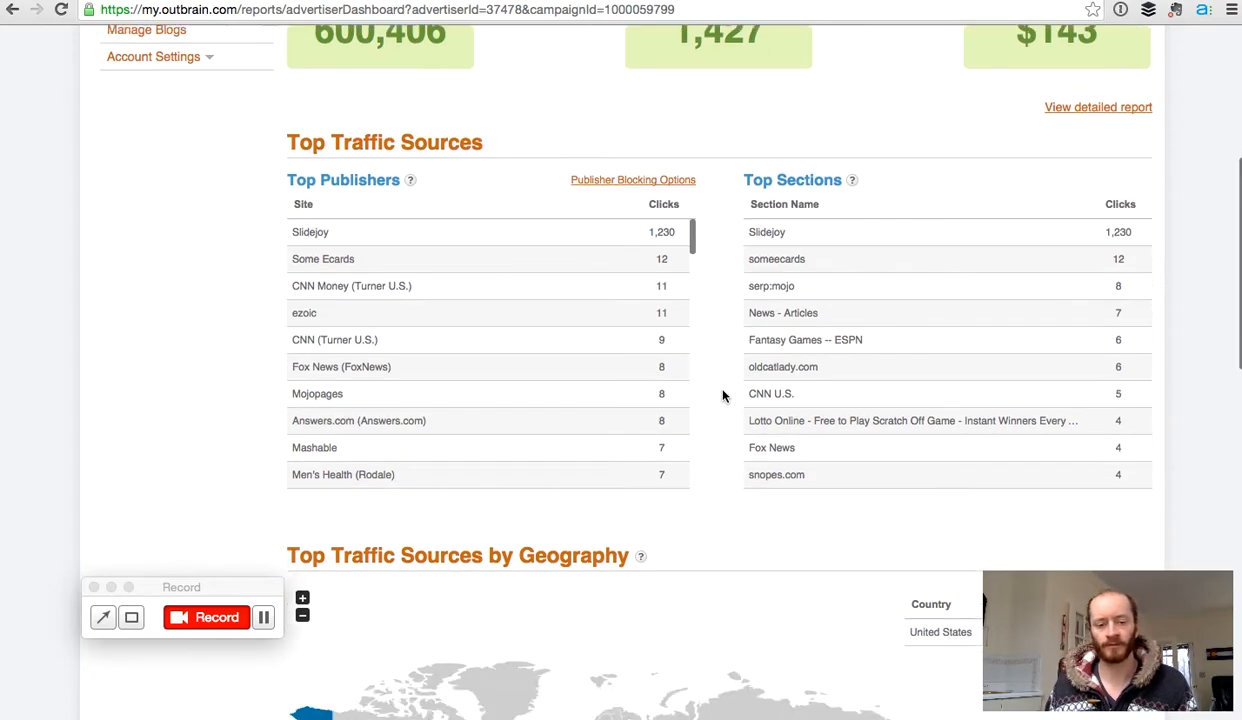
scroll(723, 396, "up", 2)
scroll(723, 396, "down", 3)
scroll(723, 396, "down", 3)
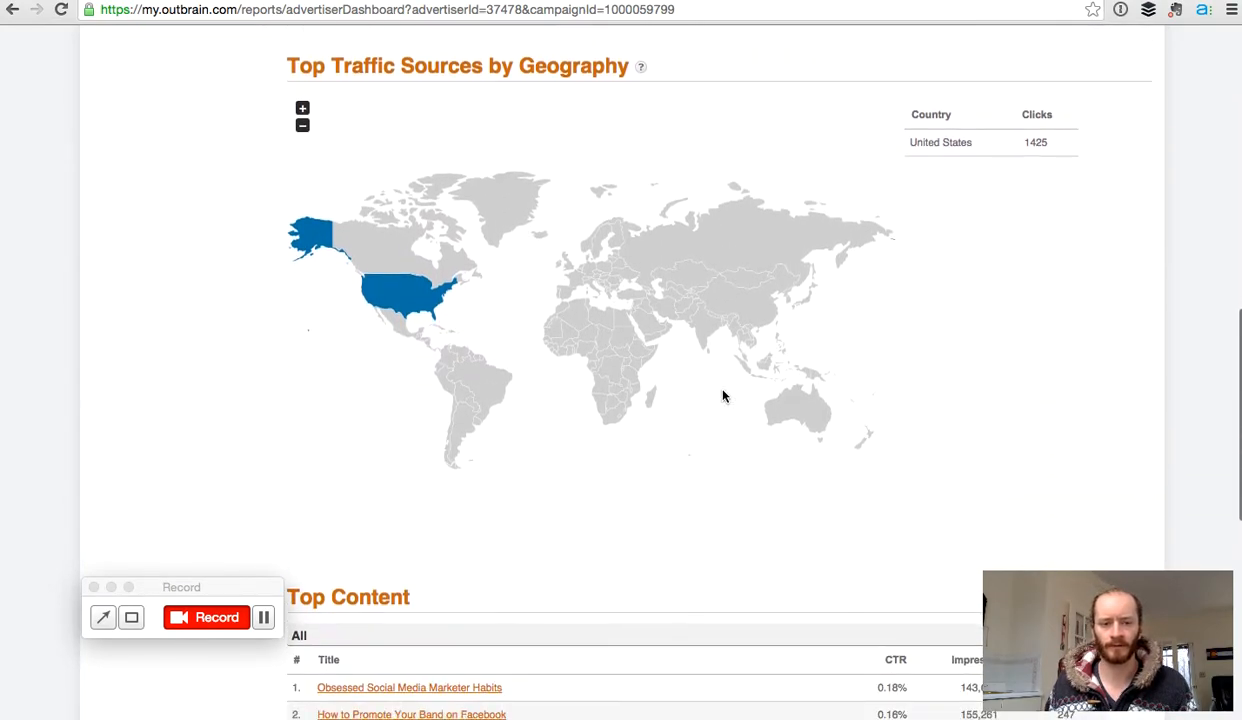
scroll(723, 396, "up", 3)
scroll(723, 396, "down", 5)
scroll(723, 396, "down", 7)
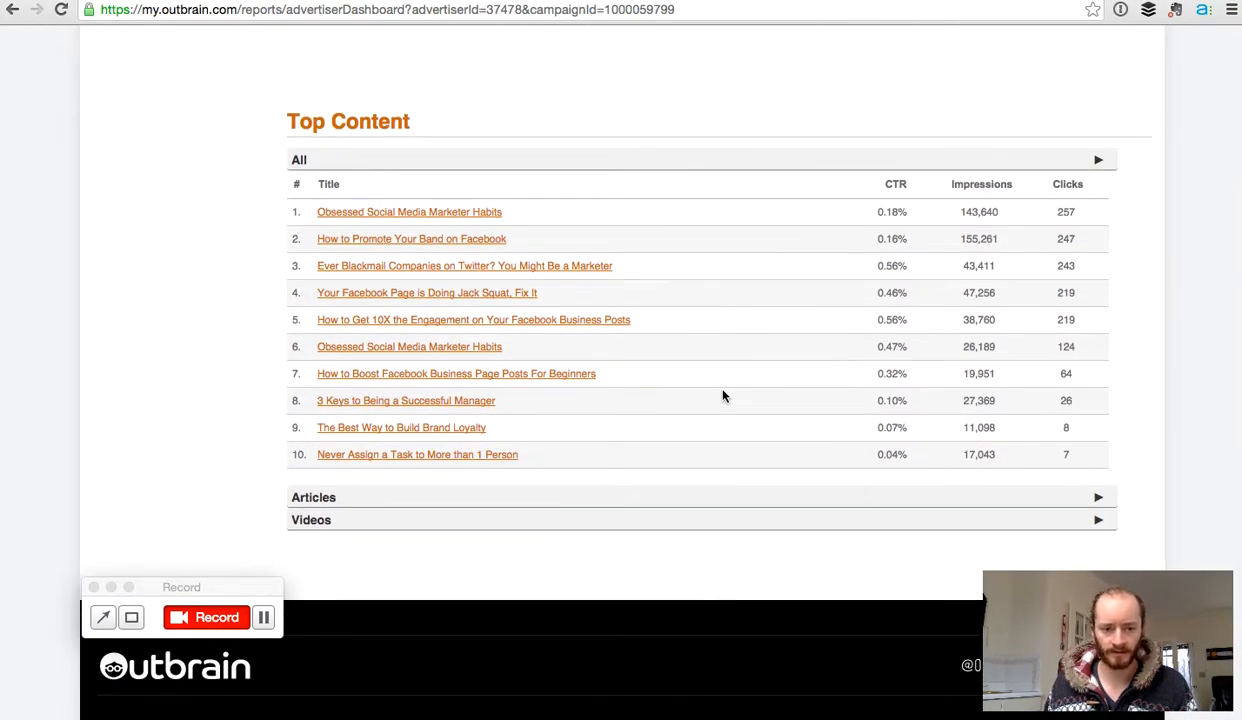
scroll(723, 396, "up", 20)
scroll(723, 396, "up", 4)
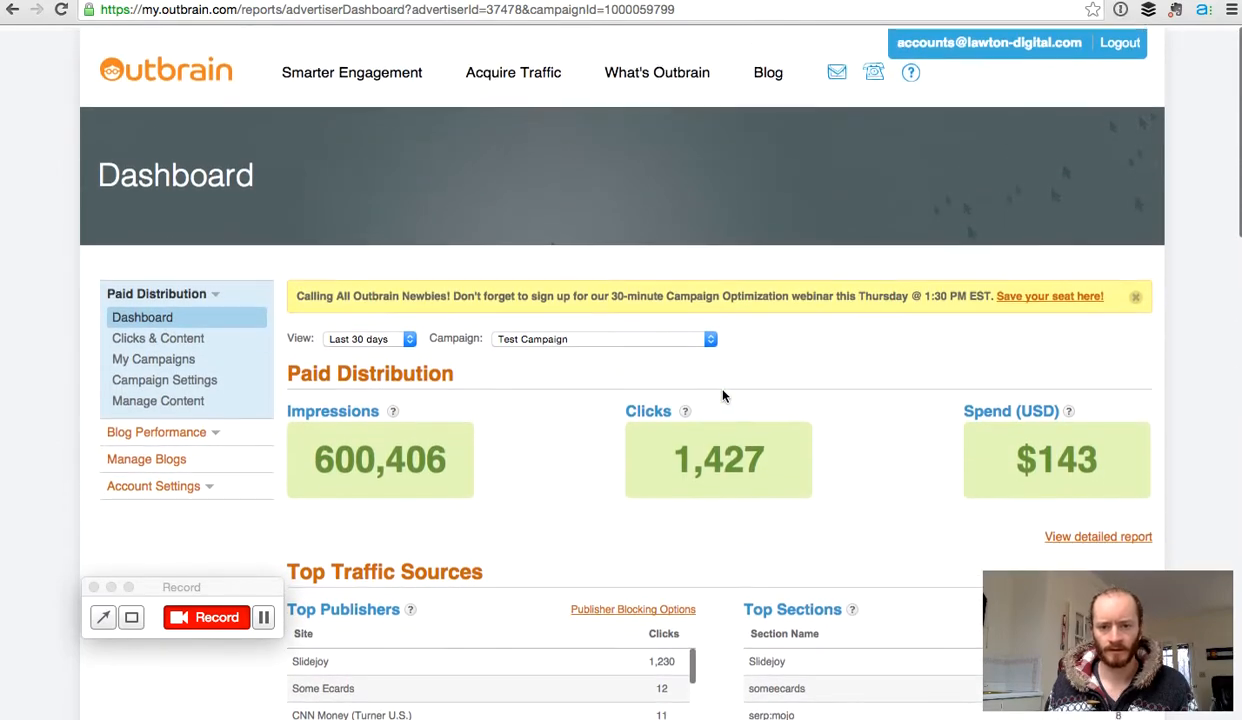
scroll(723, 396, "down", 2)
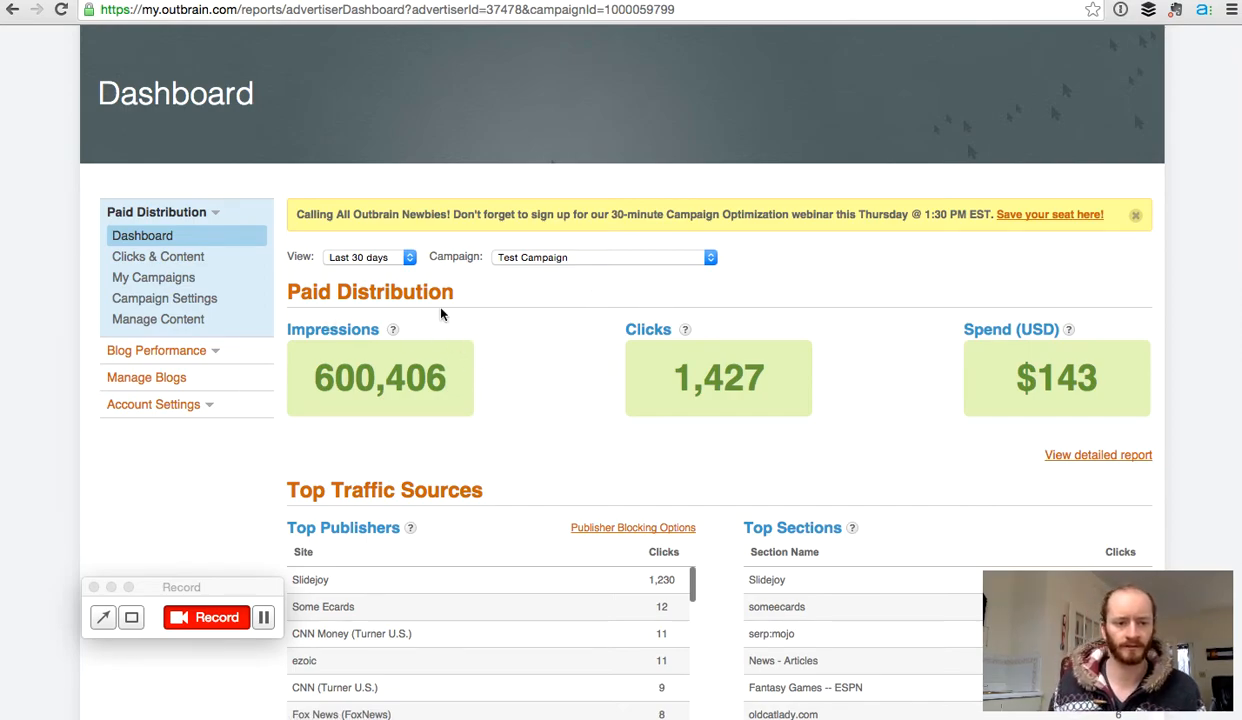
Step: Open Manage Content for Test Campaign and scroll through its content list
left_click(155, 320)
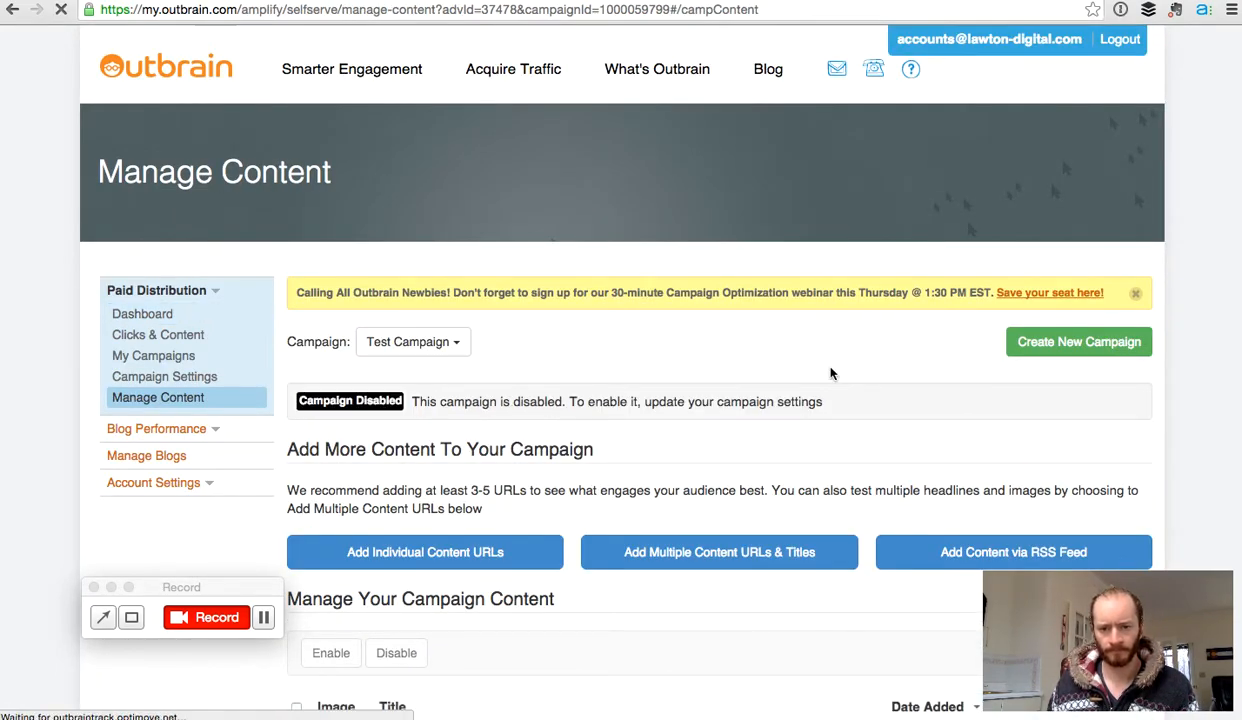
scroll(830, 373, "down", 5)
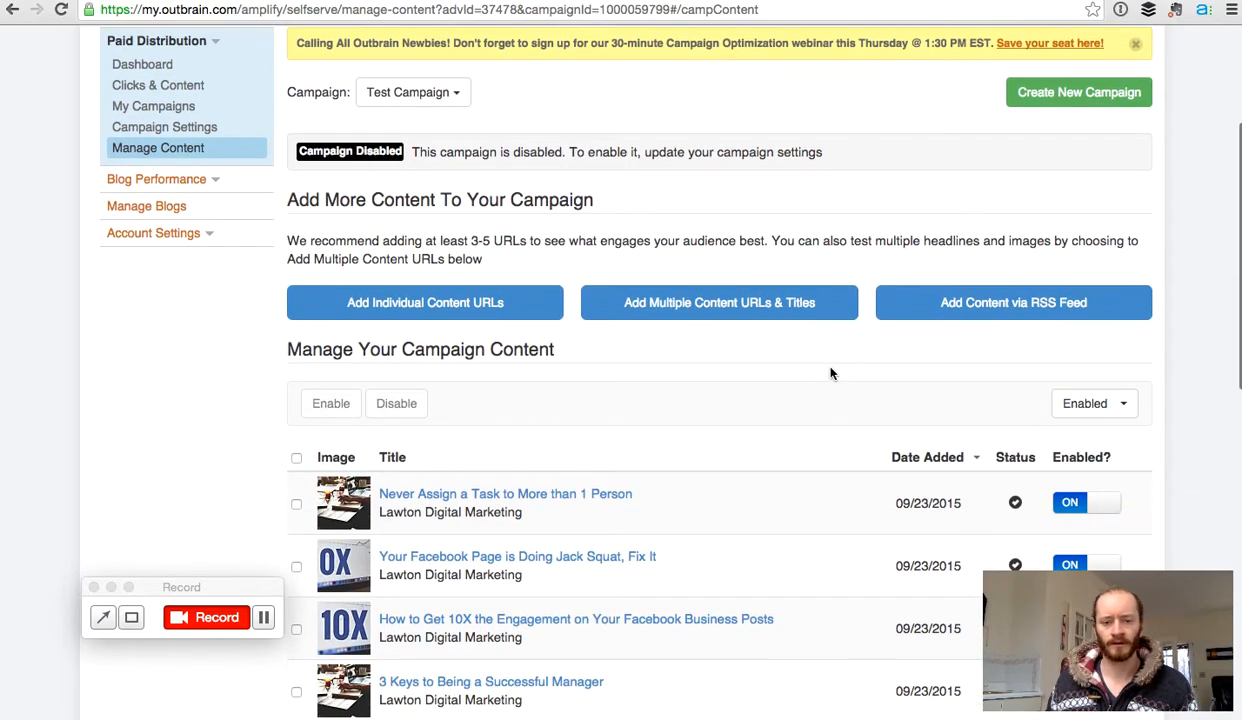
scroll(830, 373, "down", 1)
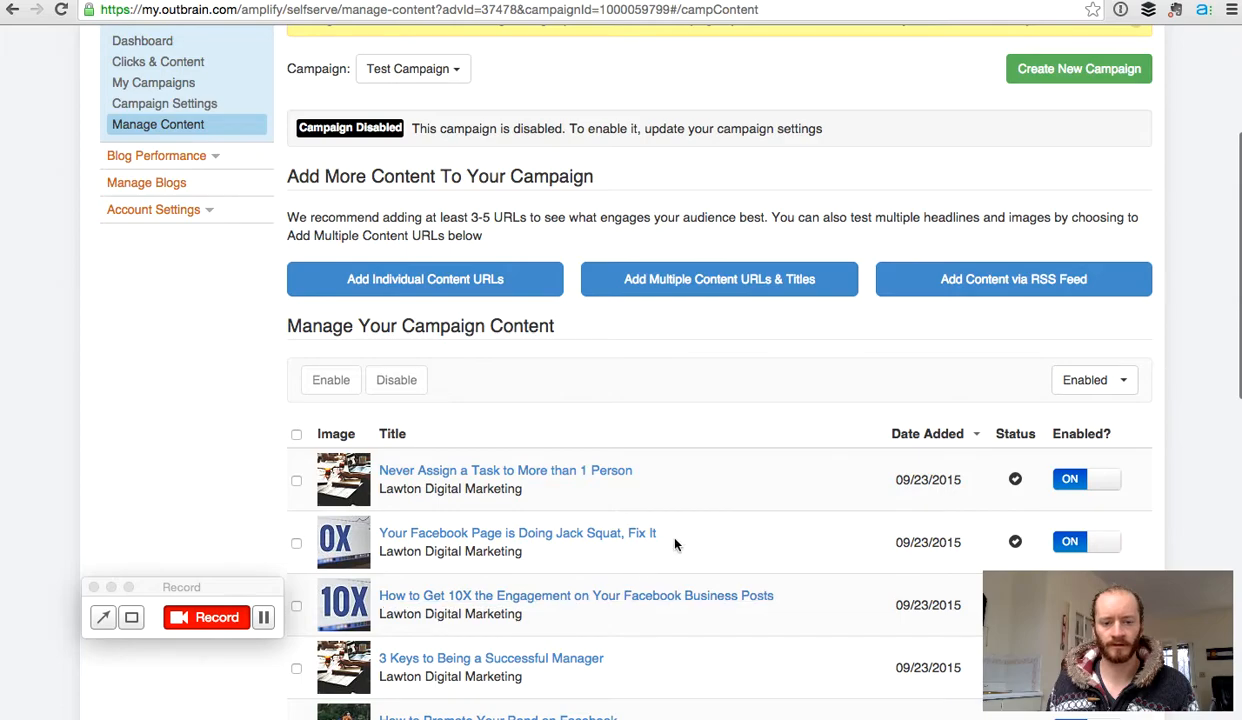
scroll(660, 550, "down", 5)
scroll(675, 544, "down", 3)
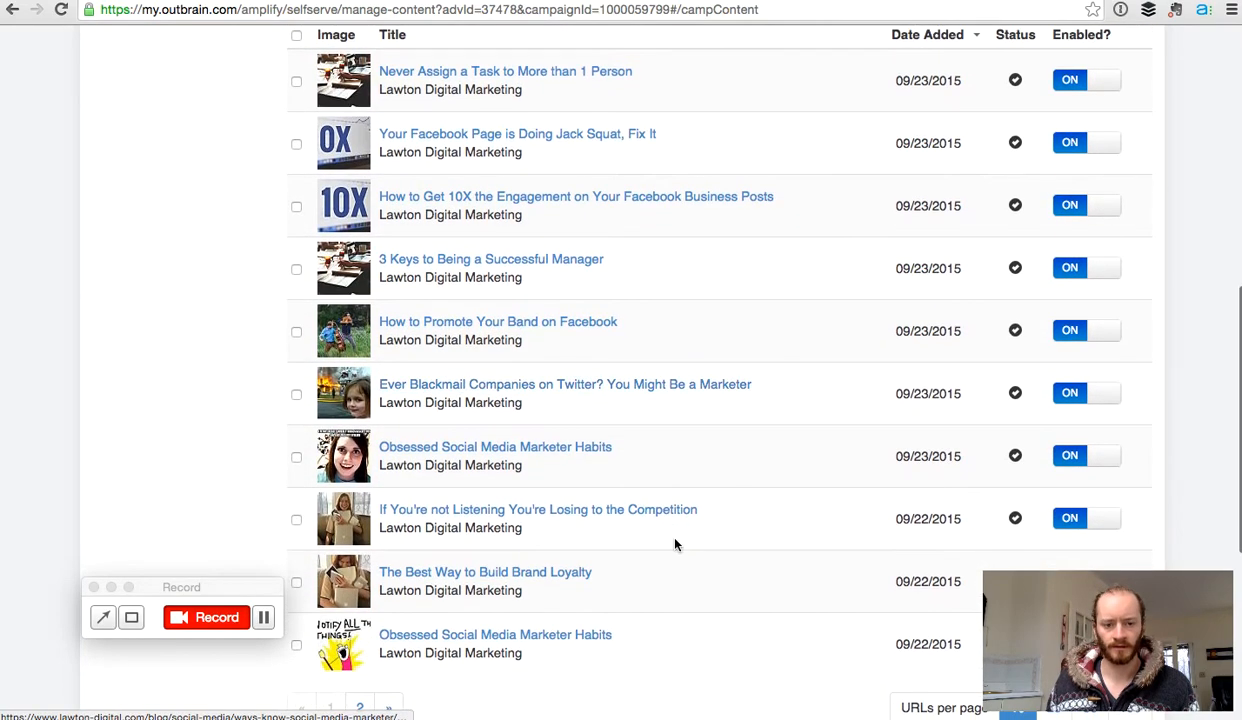
scroll(674, 544, "up", 3)
scroll(675, 544, "down", 2)
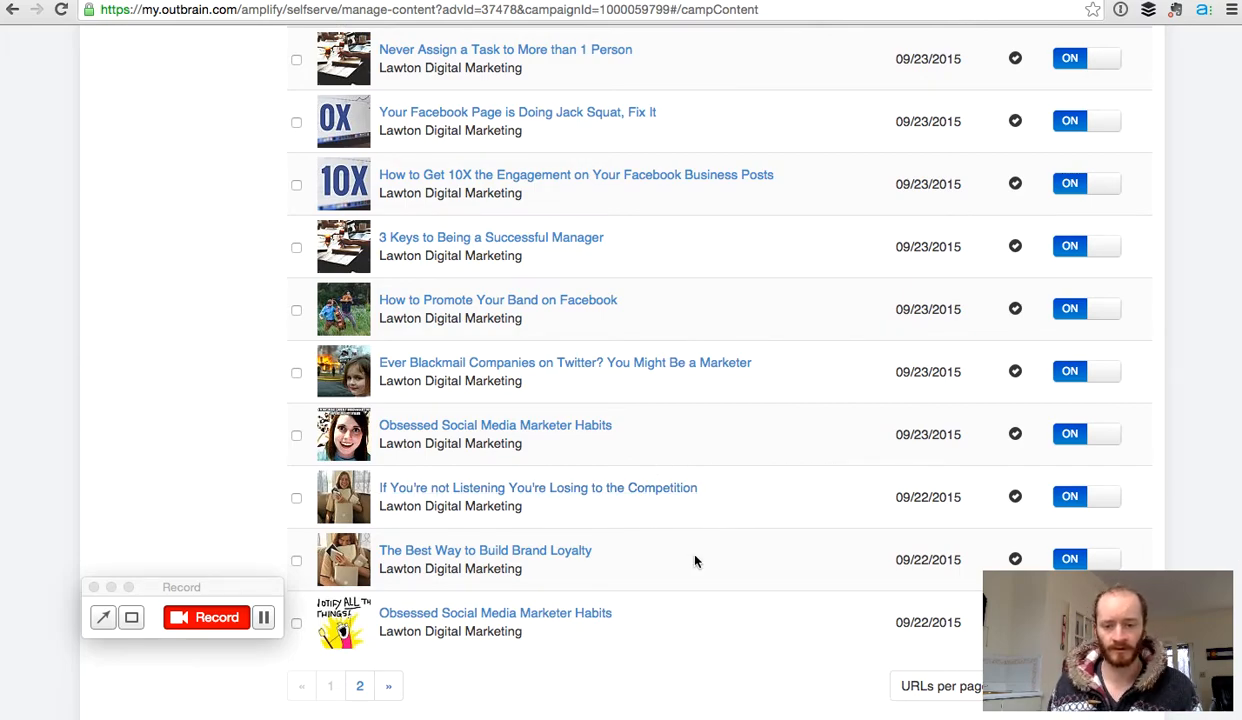
scroll(693, 560, "down", 3)
scroll(696, 561, "up", 10)
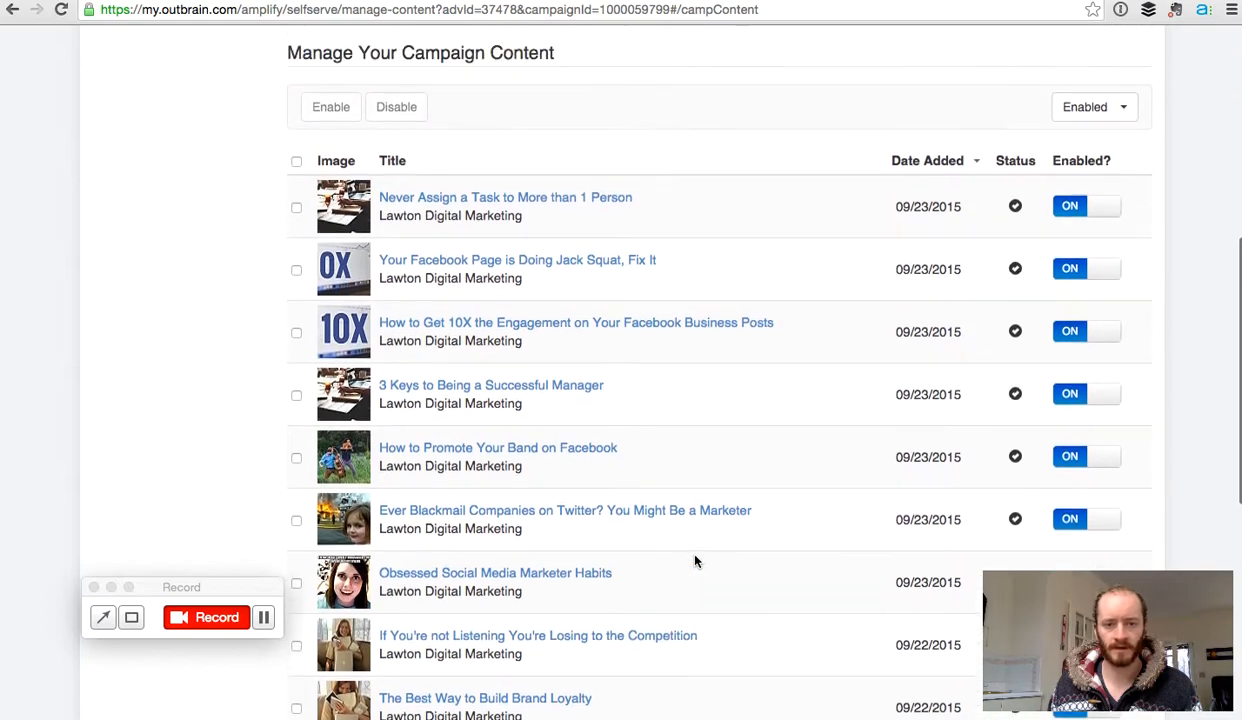
scroll(696, 561, "down", 3)
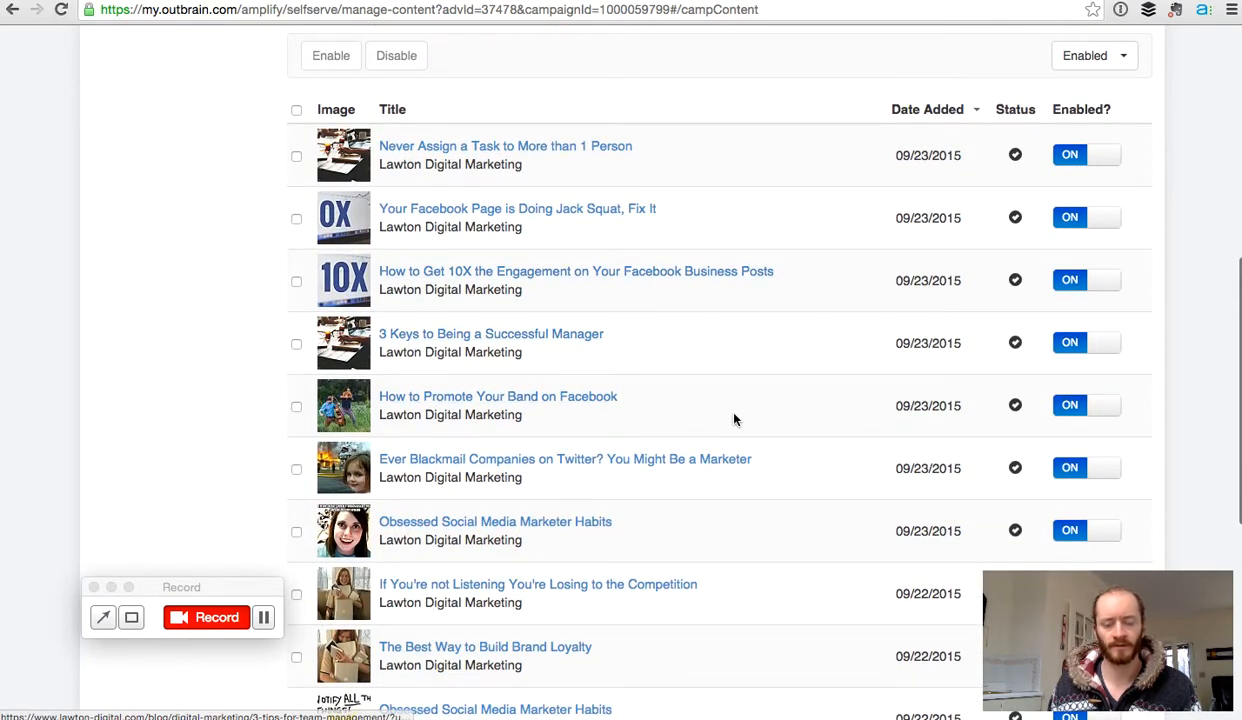
scroll(828, 391, "up", 2)
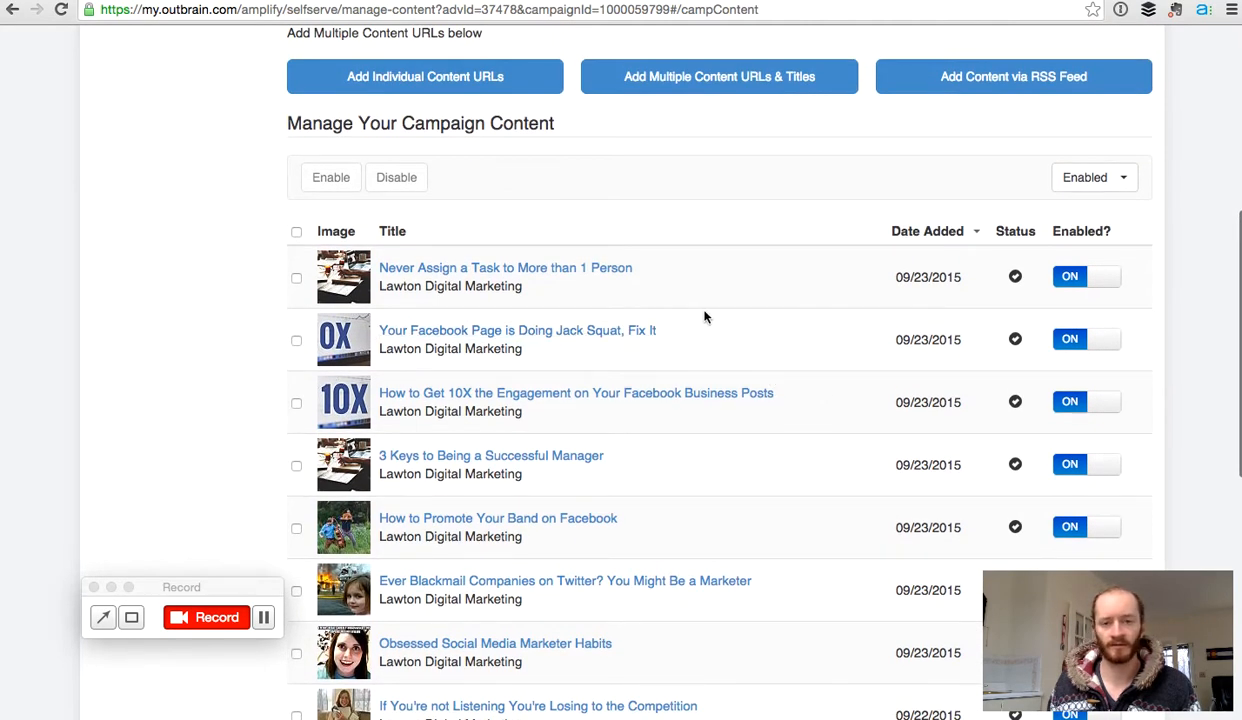
scroll(702, 314, "up", 4)
scroll(705, 316, "up", 1)
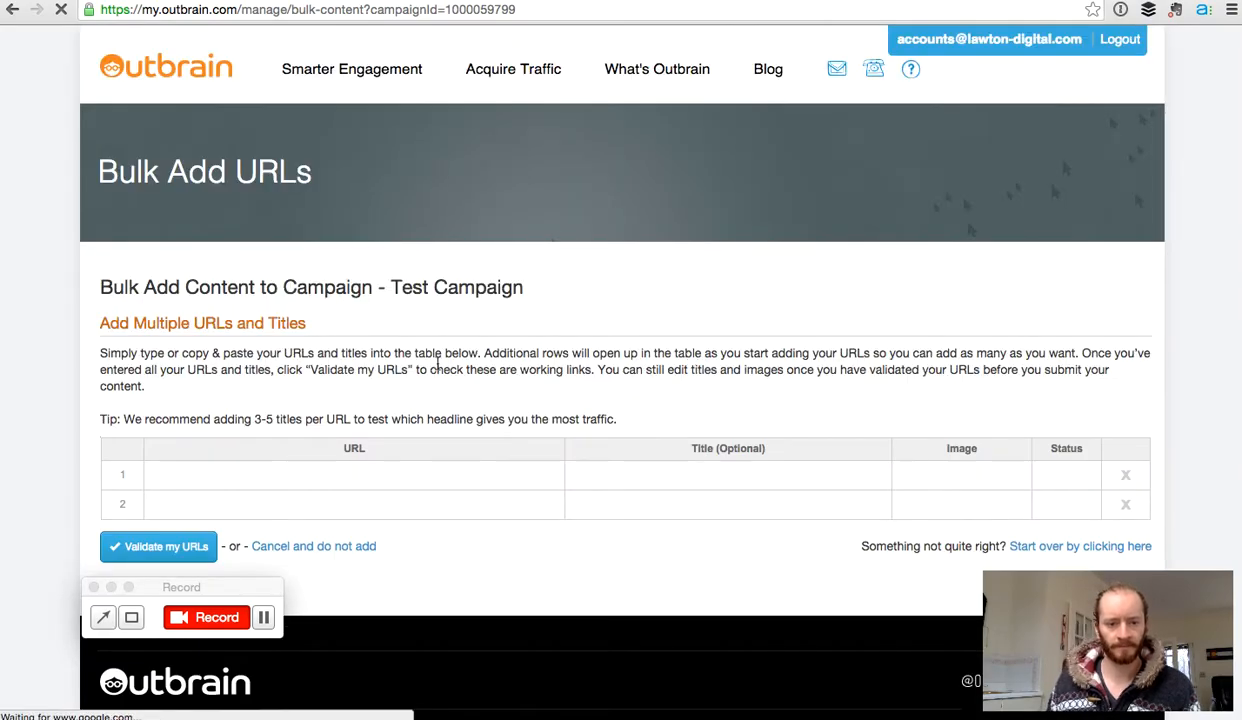
left_click(310, 481)
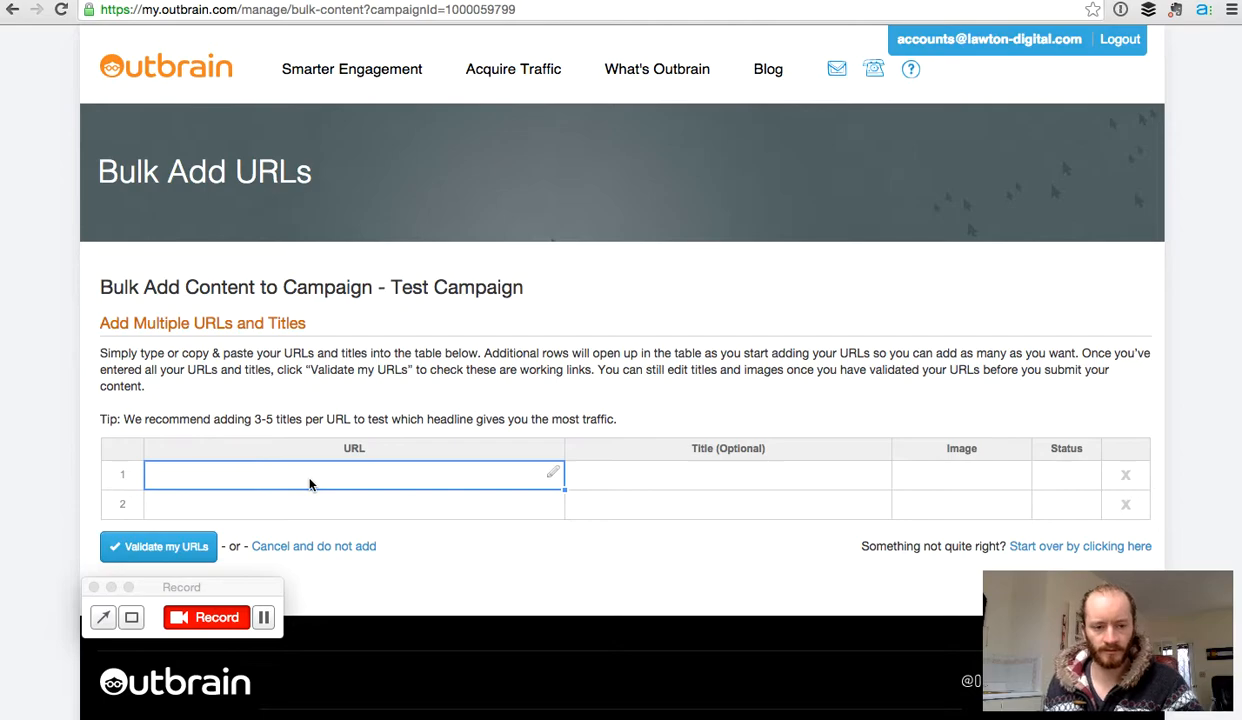
key("super+v")
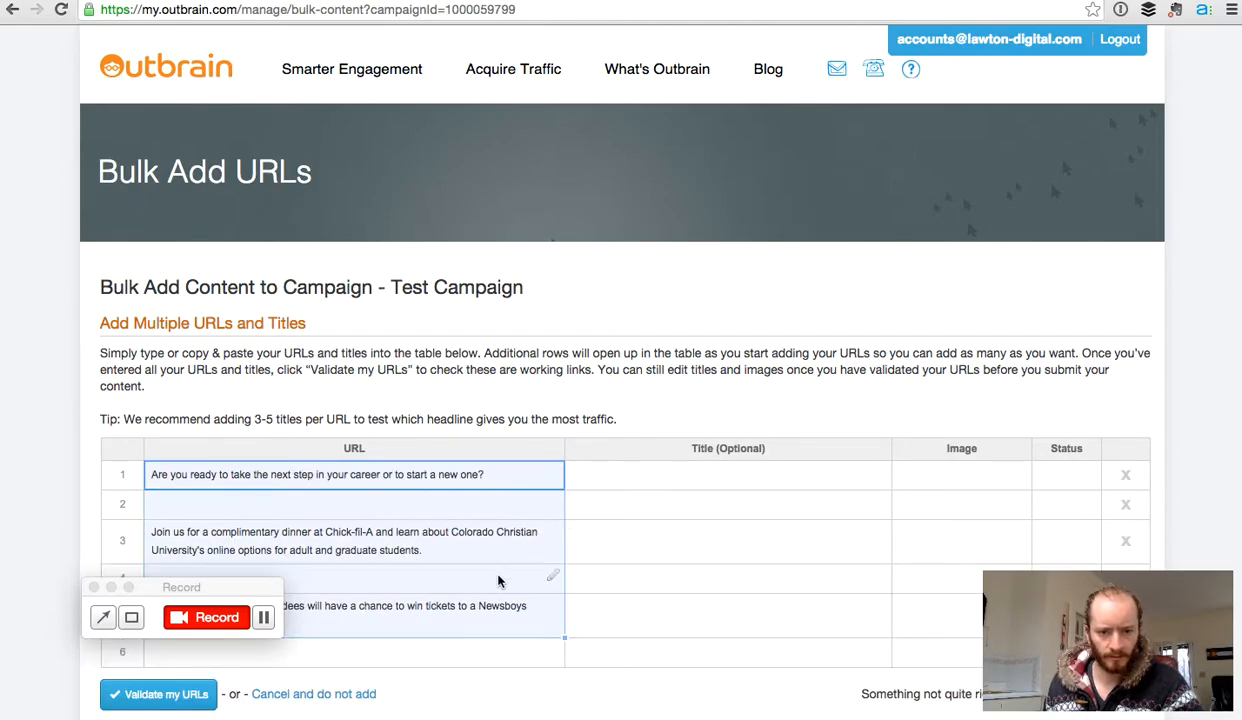
left_click_drag(516, 607, 267, 430)
key("BackSpace")
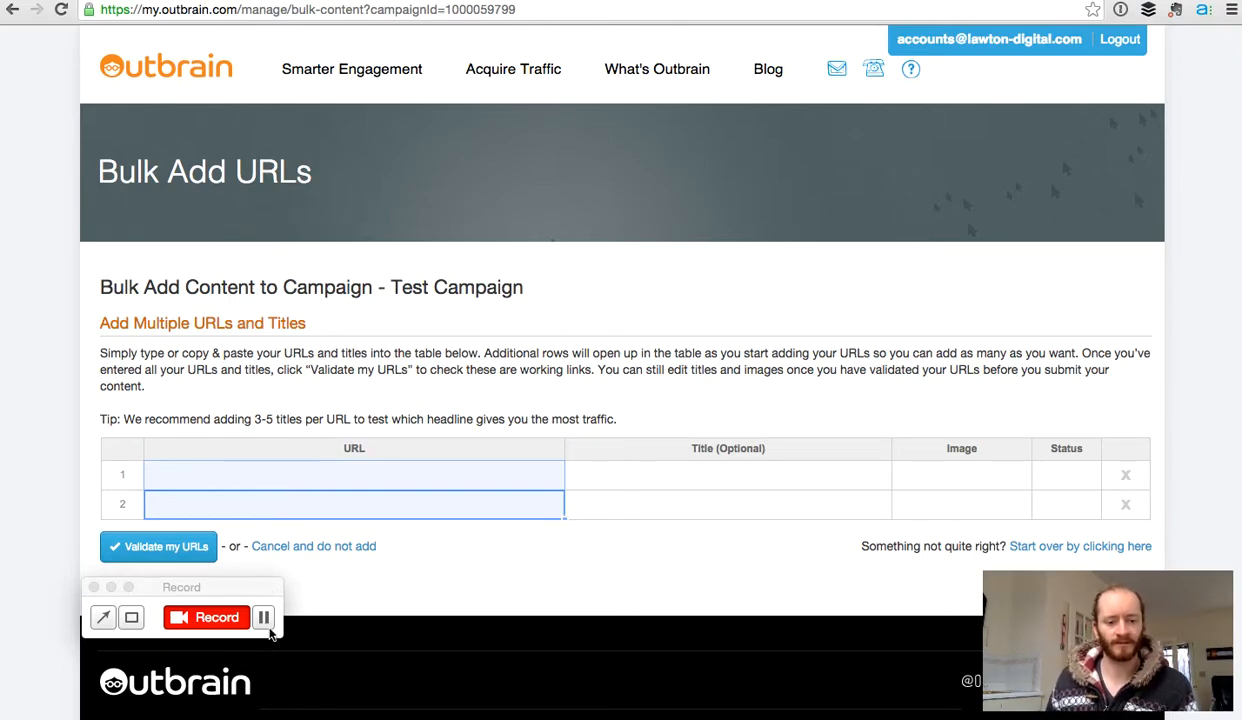
left_click(265, 624)
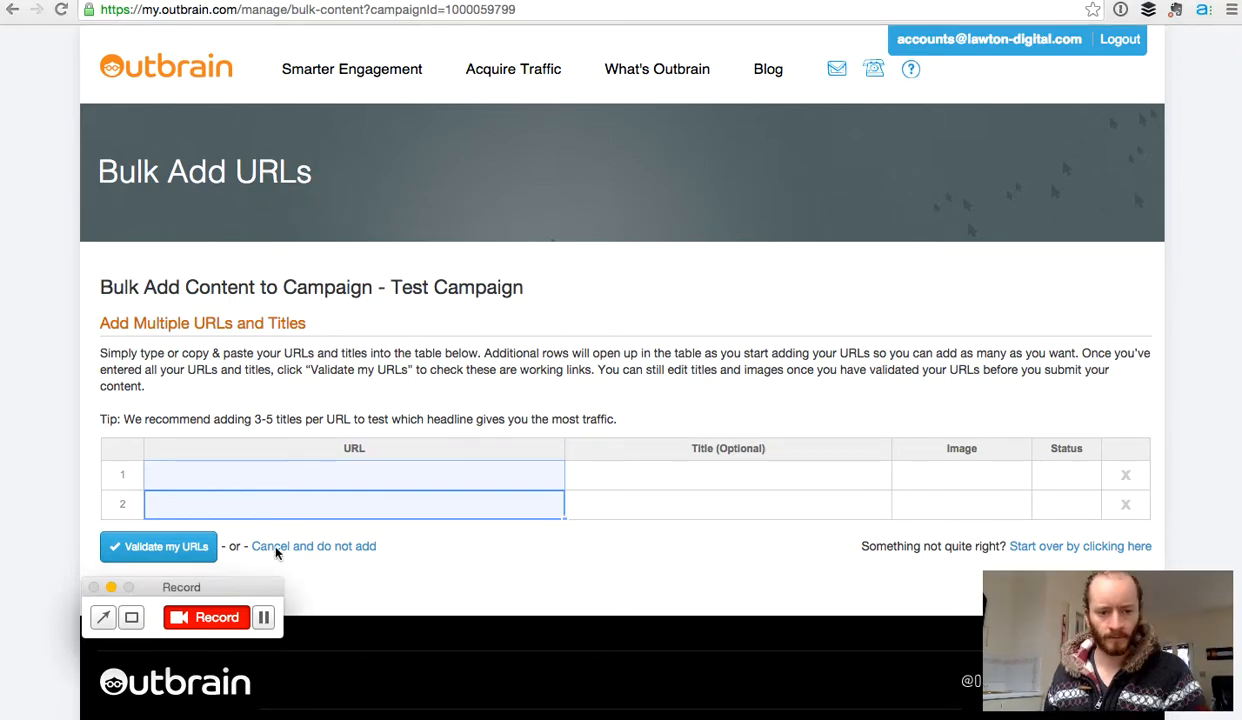
Step: Paste the 3-weird-kickstarter-campaigns article URL into URL rows 1, 2 and 3
left_click(244, 478)
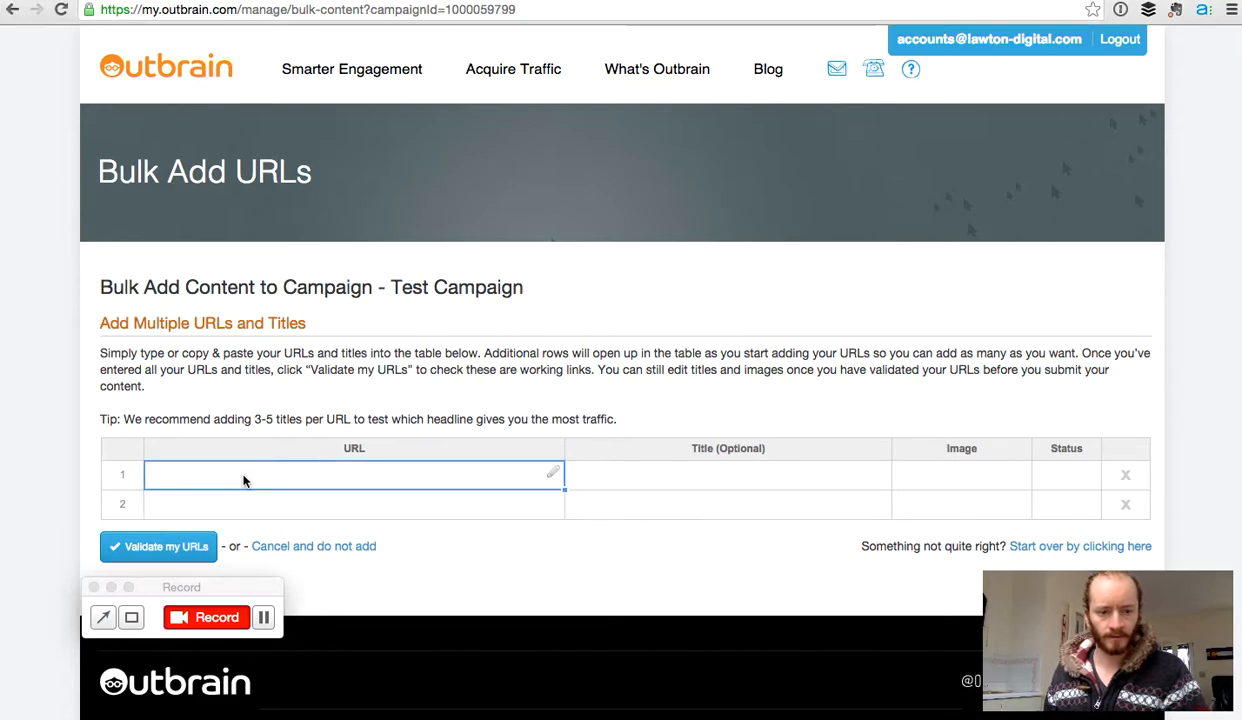
type("https://www.lawton-digital.com/blog/tech/3-weird-kickstarter-campaigns/")
left_click(298, 510)
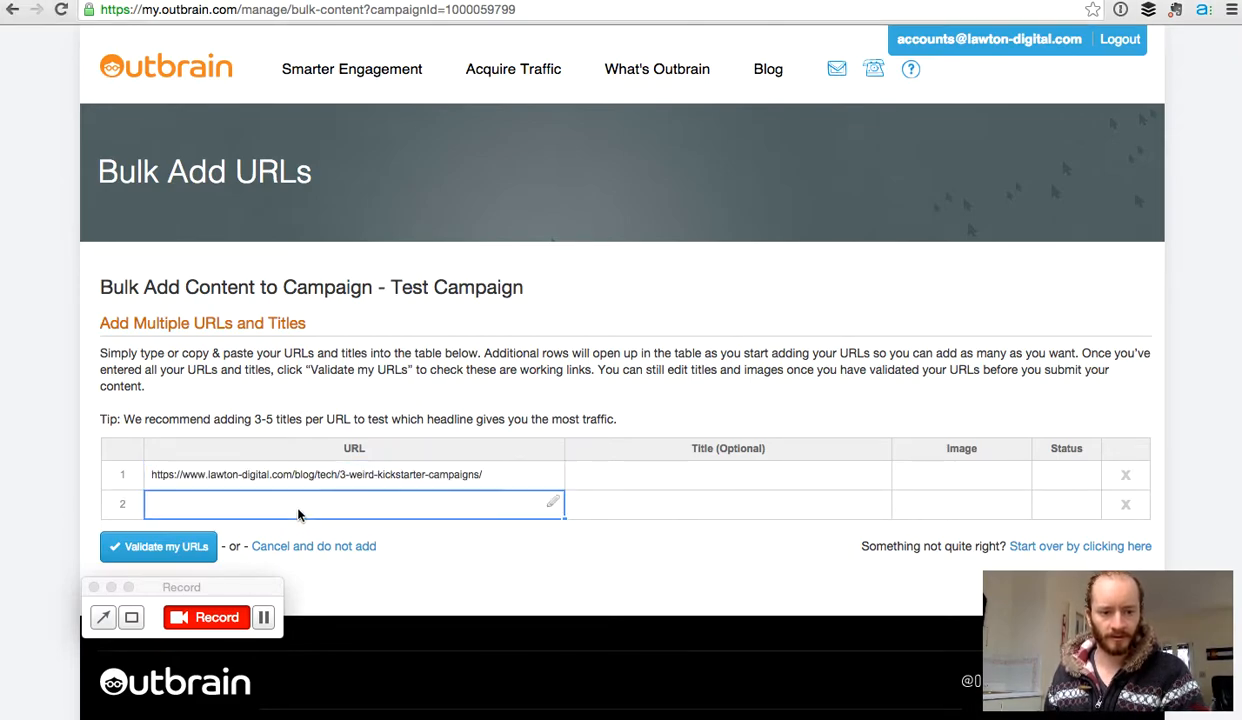
type("https://www.lawton-digital.com/blog/tech/3-weird-kickstarter-campaigns/")
left_click(394, 541)
type("https://www.lawton-digital.com/blog/tech/3-weird-kickstarter-campaigns/")
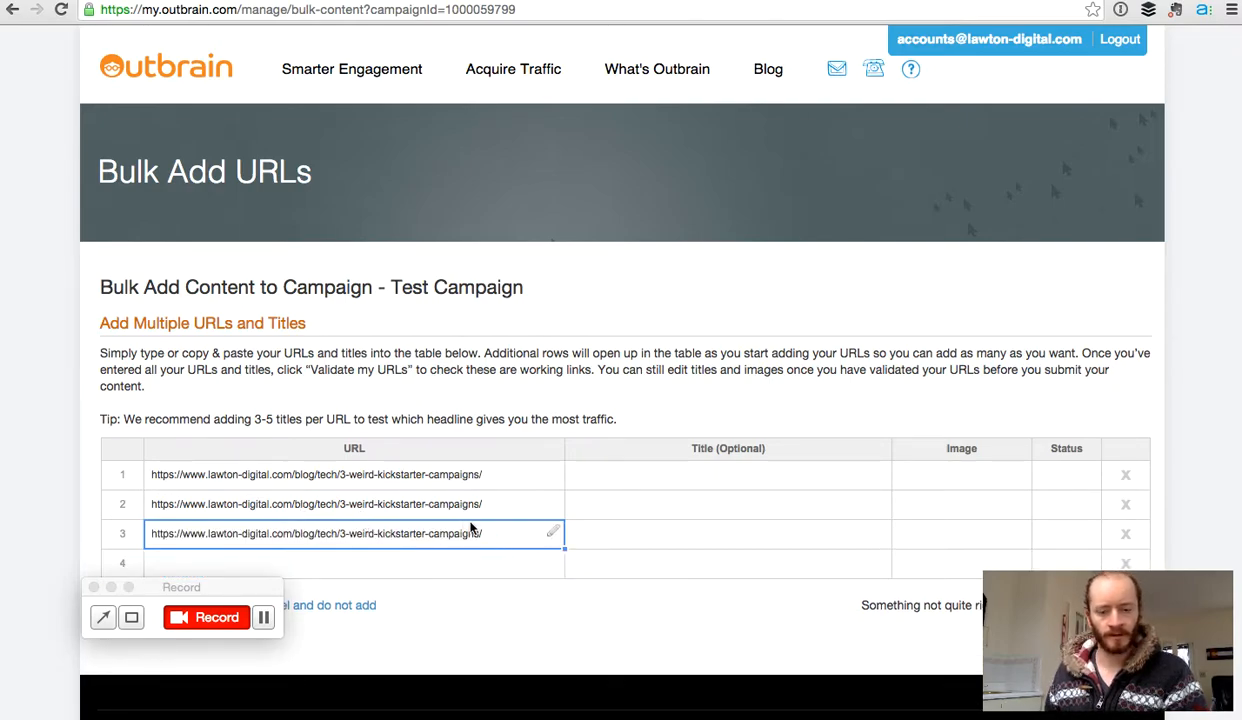
Step: Title row 1 'Bla Bla' and row 2 'his is the best thing'
left_click(666, 482)
type("Bla Bla")
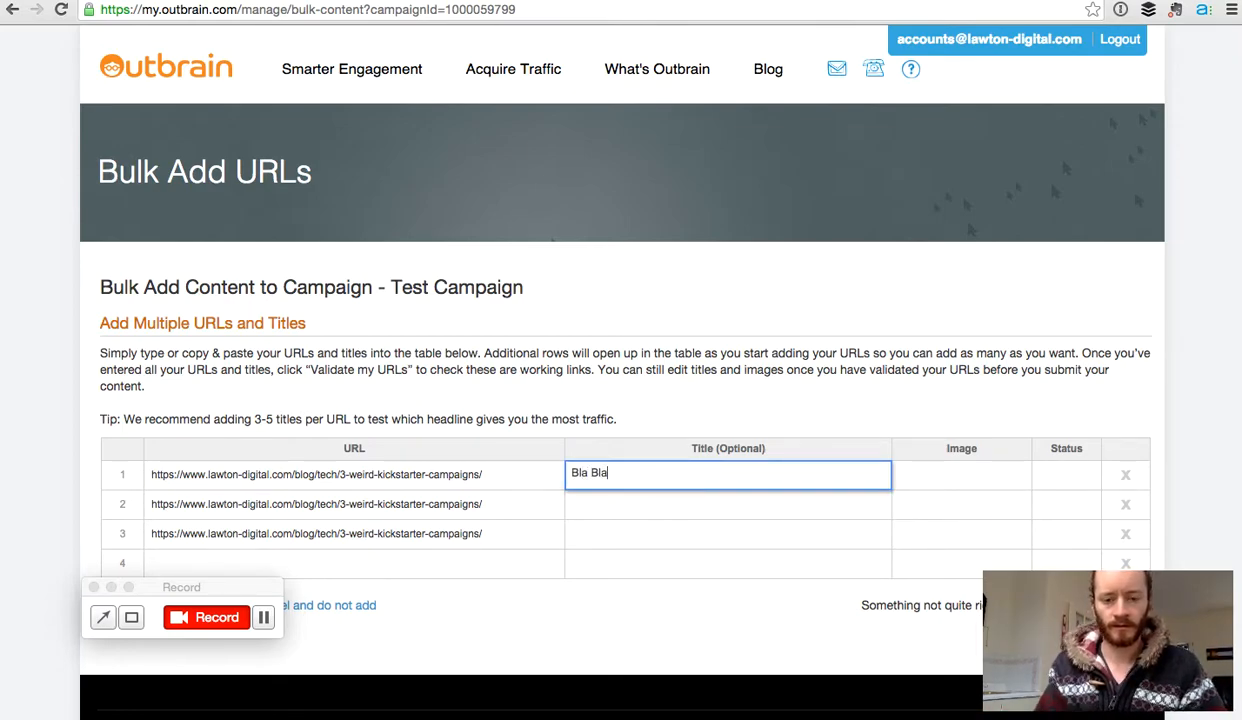
left_click(659, 514)
type("his is the best thing")
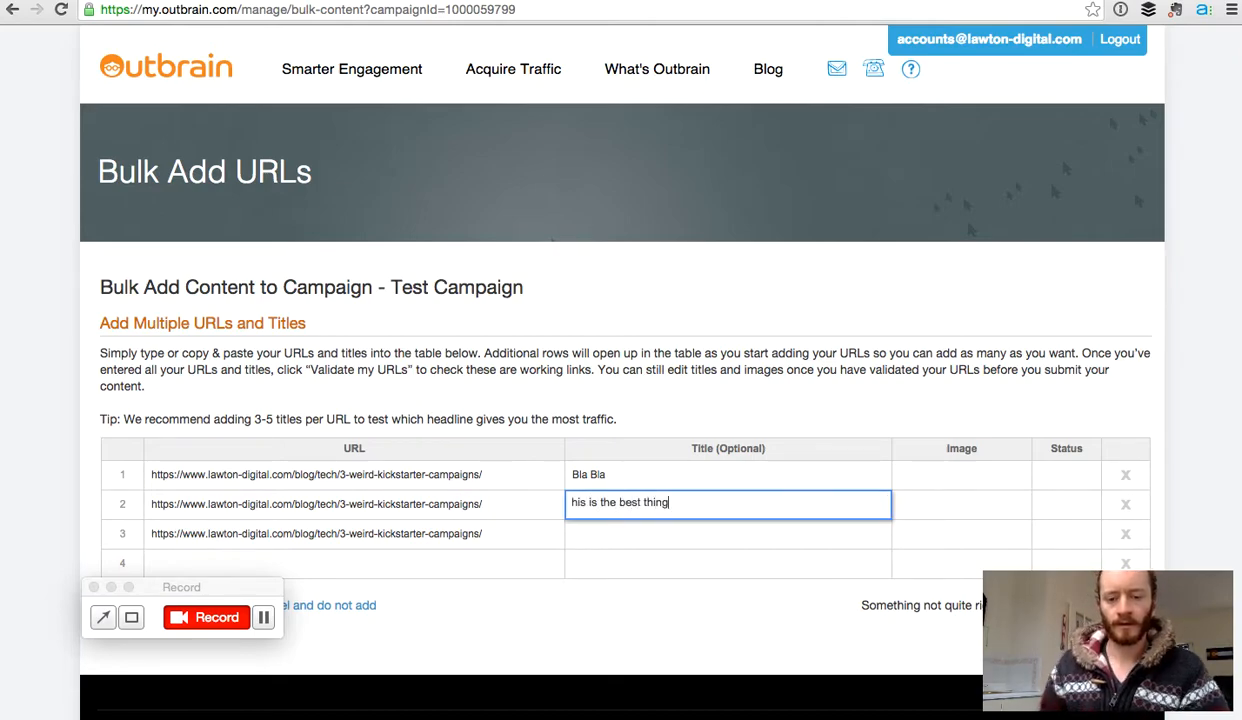
left_click(550, 605)
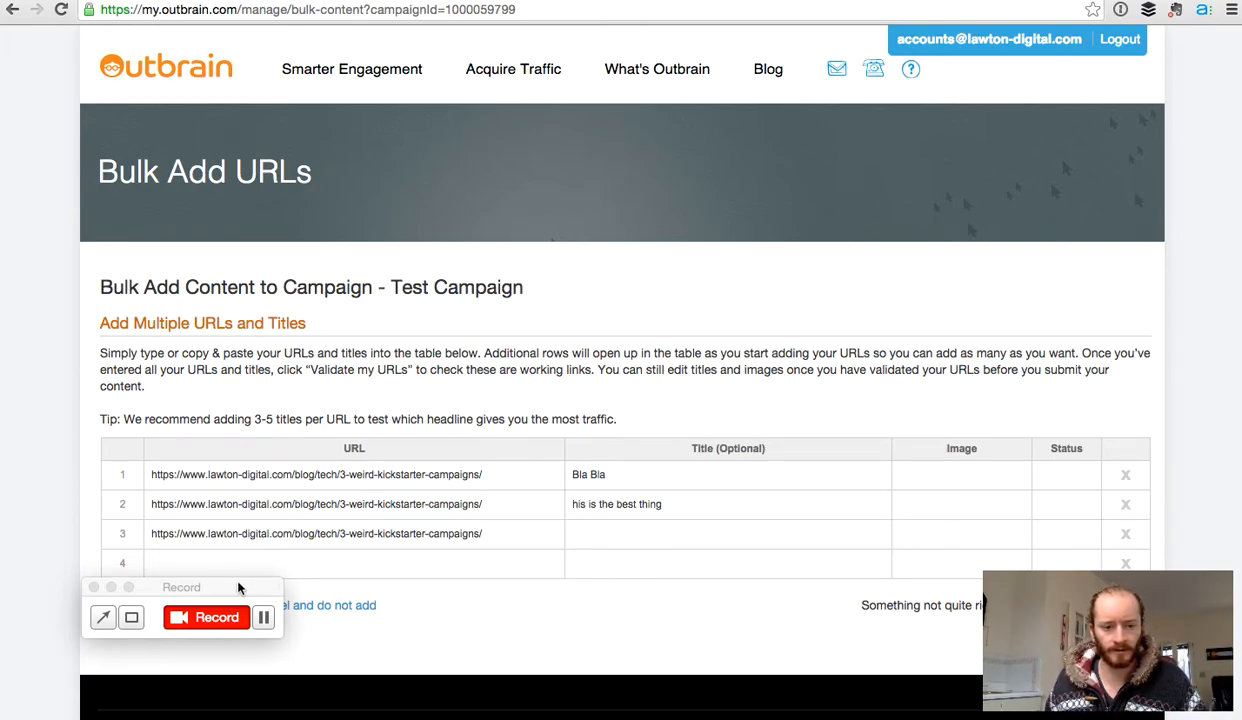
left_click_drag(233, 590, 156, 0)
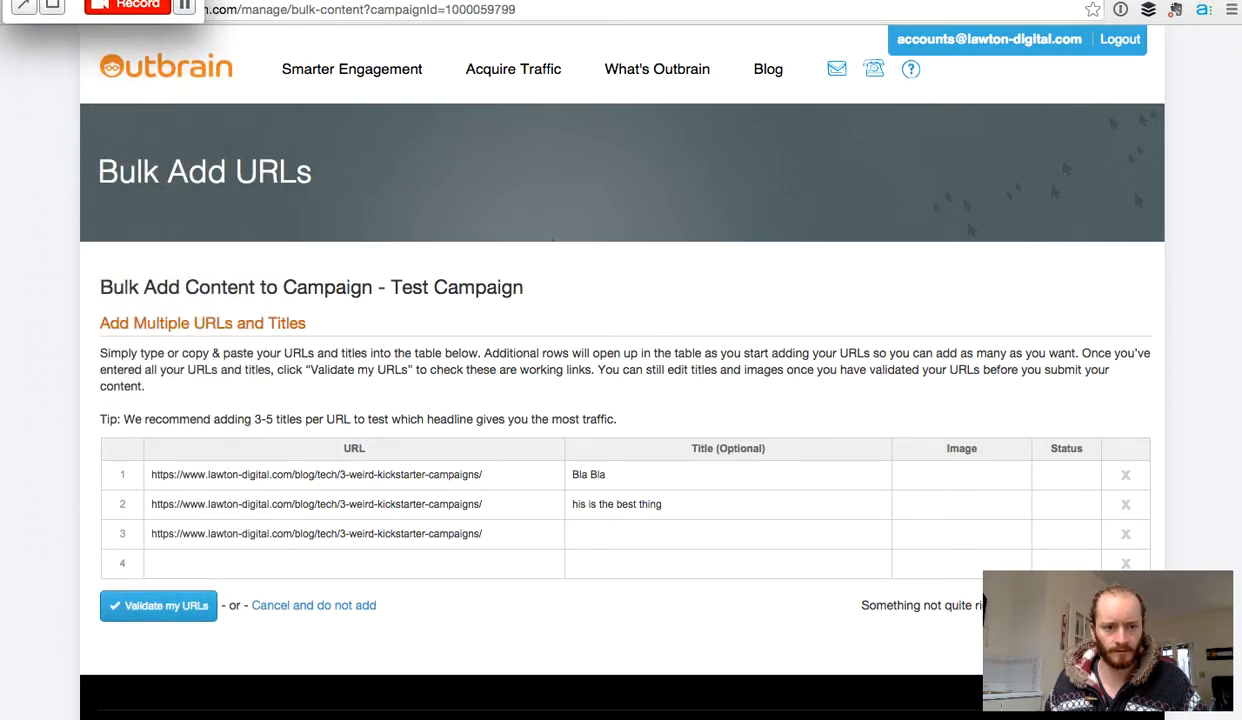
Step: Validate the three pasted URLs, which all return Error with 0 valid
left_click(171, 612)
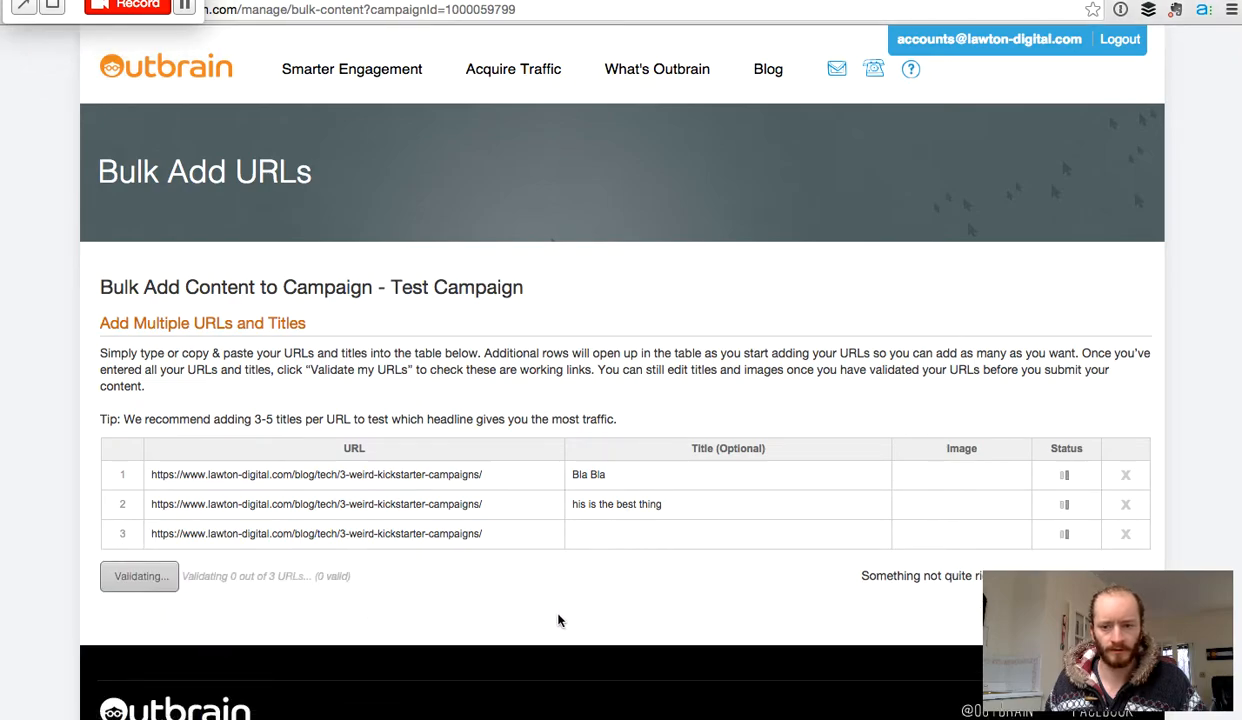
scroll(557, 615, "down", 3)
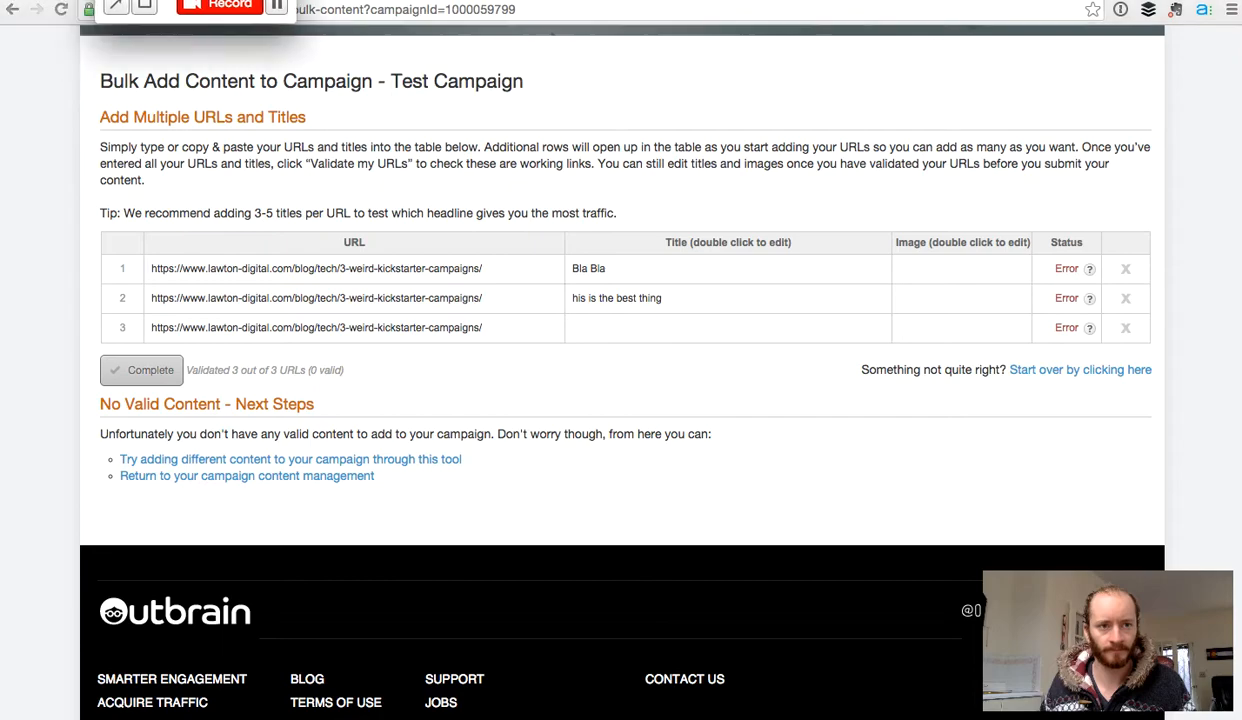
Step: Go back and view the Clicks & Content report: 1,427 clicks, $143.32, 0.24% CTR
left_click(7, 14)
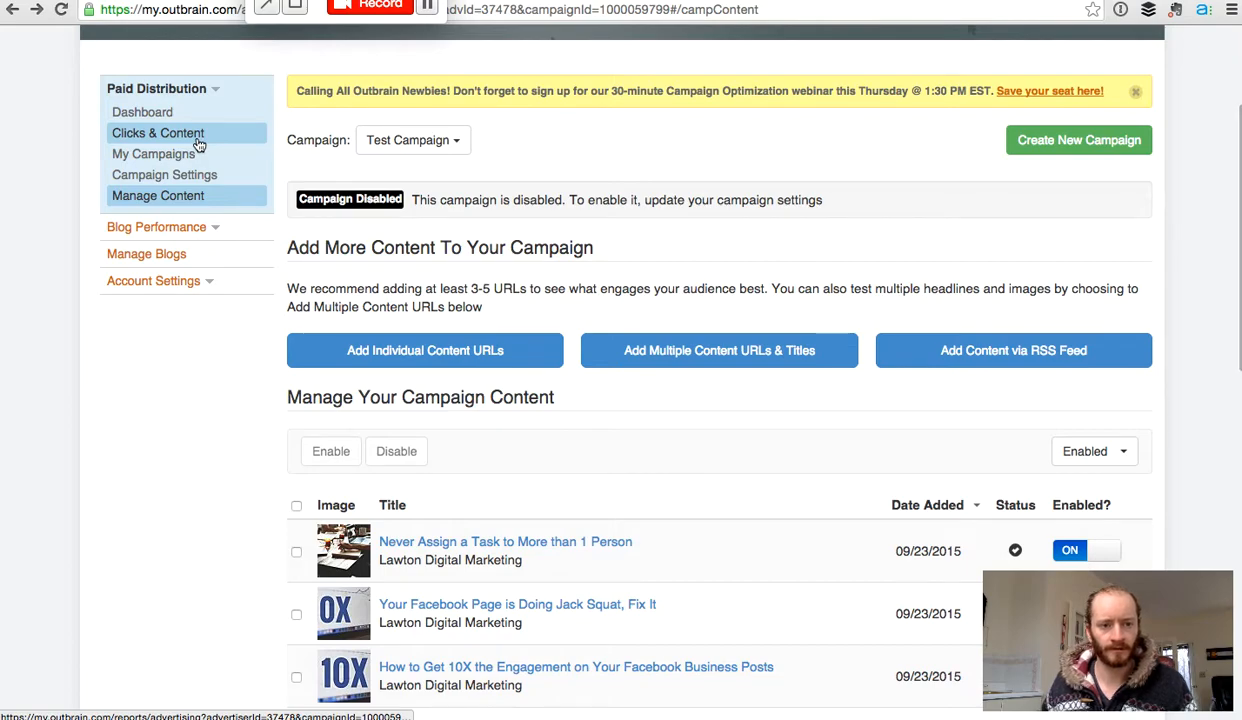
left_click(198, 142)
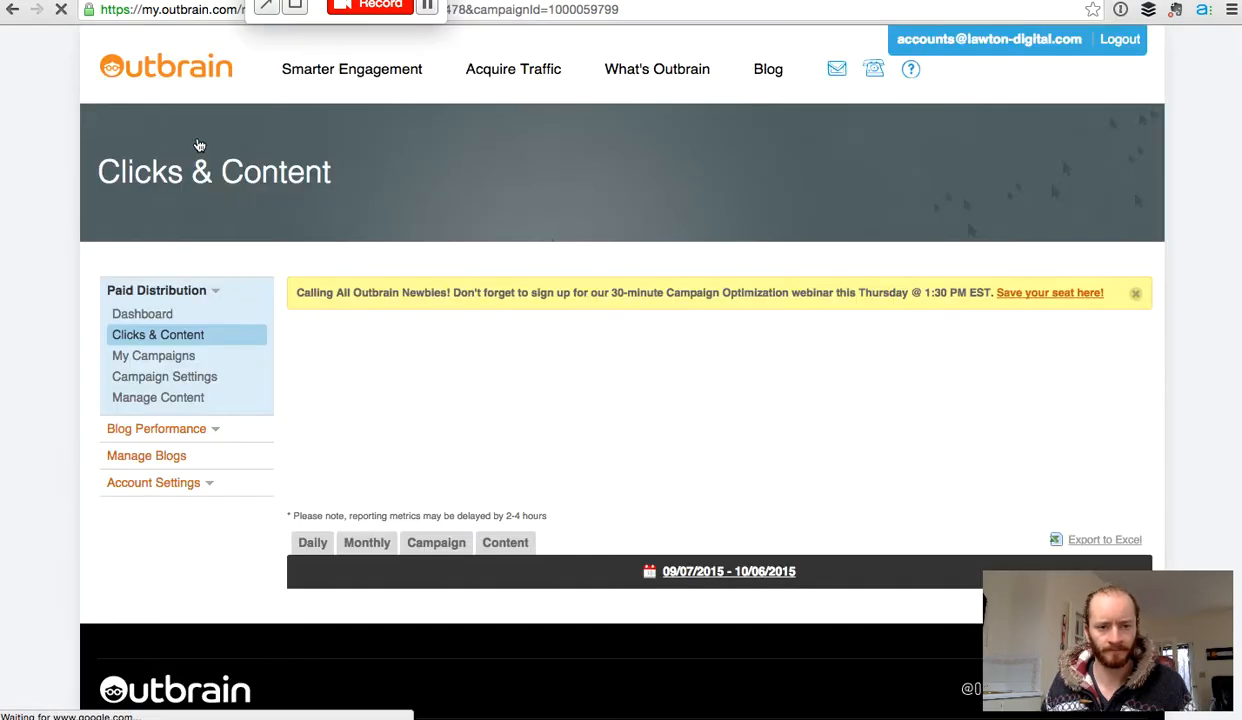
scroll(640, 416, "down", 2)
scroll(640, 416, "down", 5)
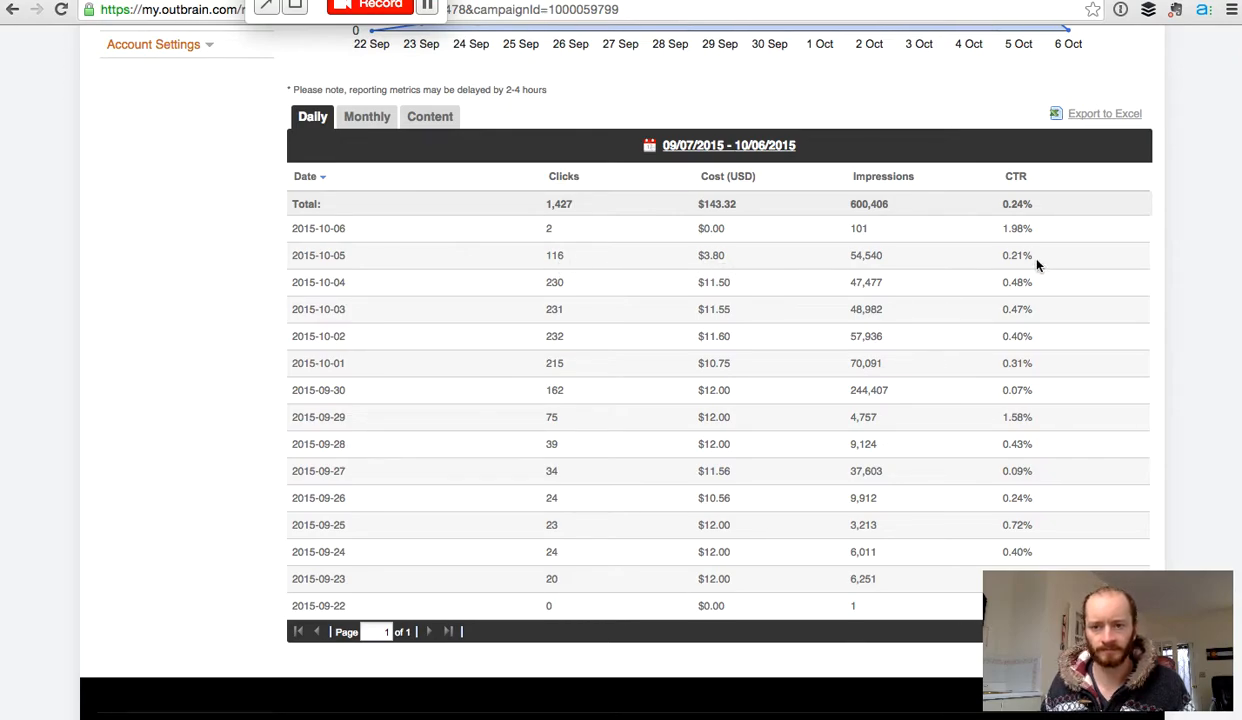
scroll(422, 198, "up", 5)
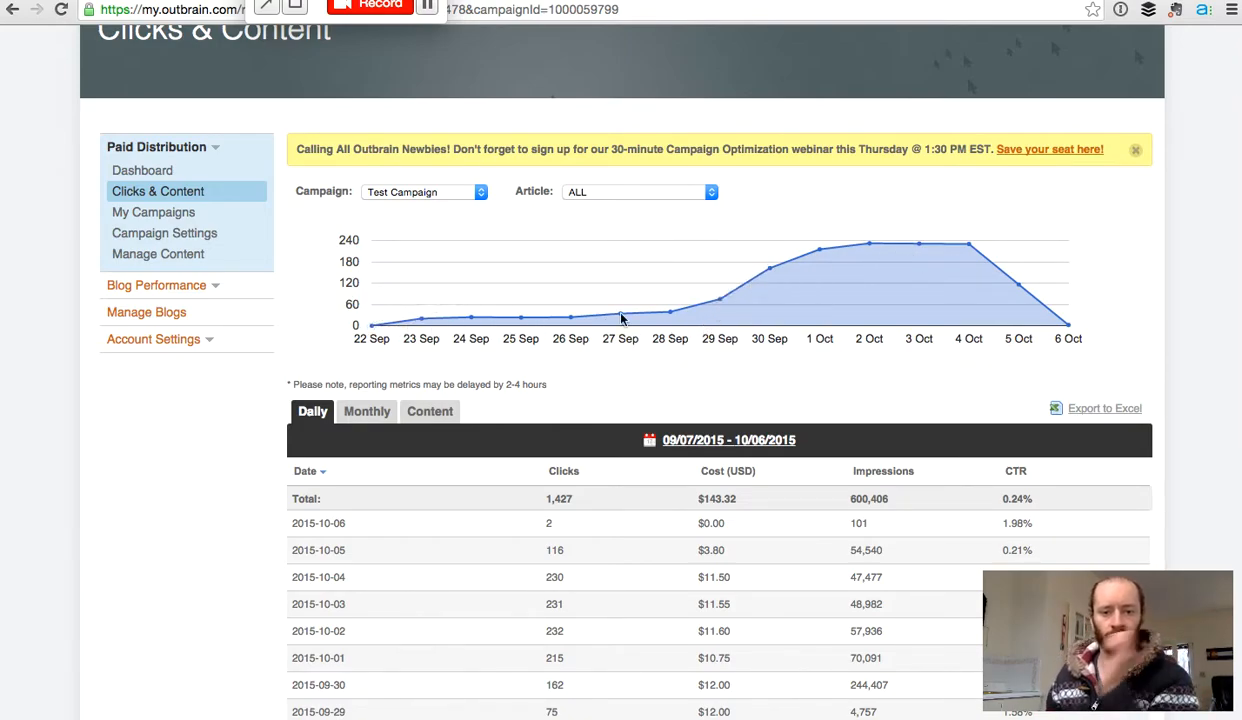
Step: Show the Content breakdown per article, led by Obsessed Social Media Marketer Habits (257 clicks)
left_click(430, 411)
scroll(736, 399, "down", 1)
scroll(736, 399, "down", 5)
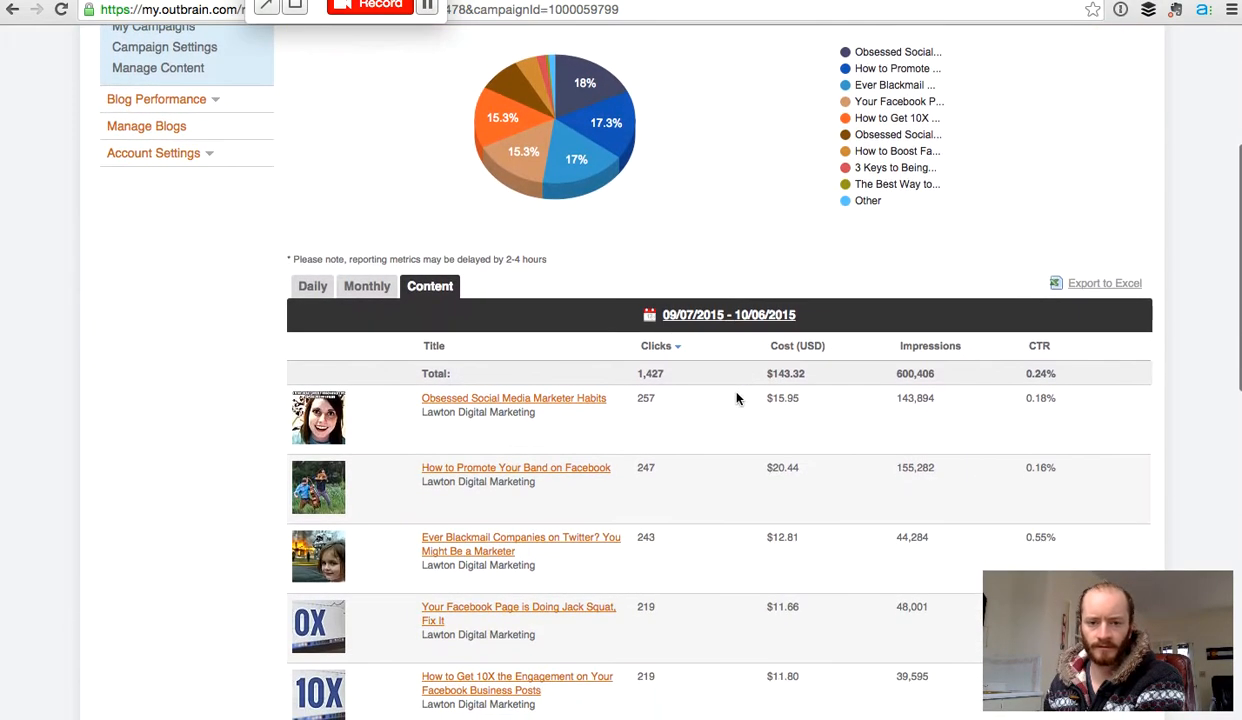
scroll(736, 399, "up", 2)
scroll(736, 399, "down", 2)
scroll(736, 399, "up", 3)
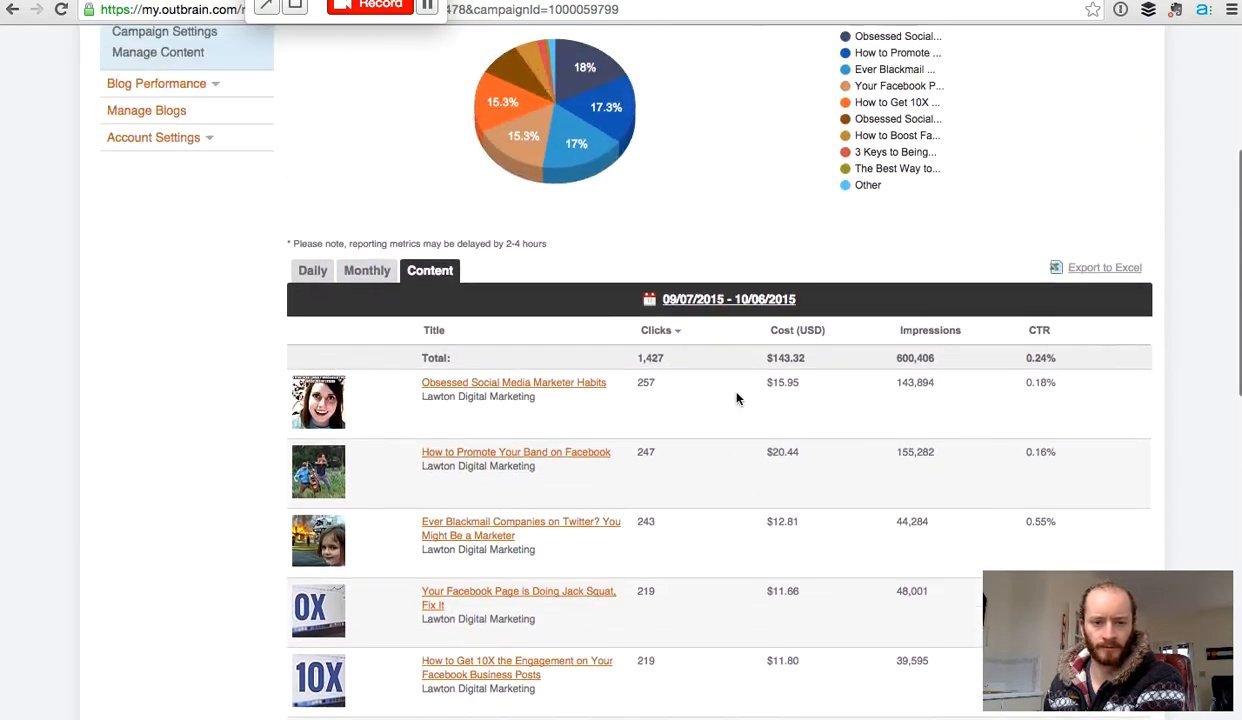
scroll(736, 399, "down", 3)
scroll(736, 399, "down", 3)
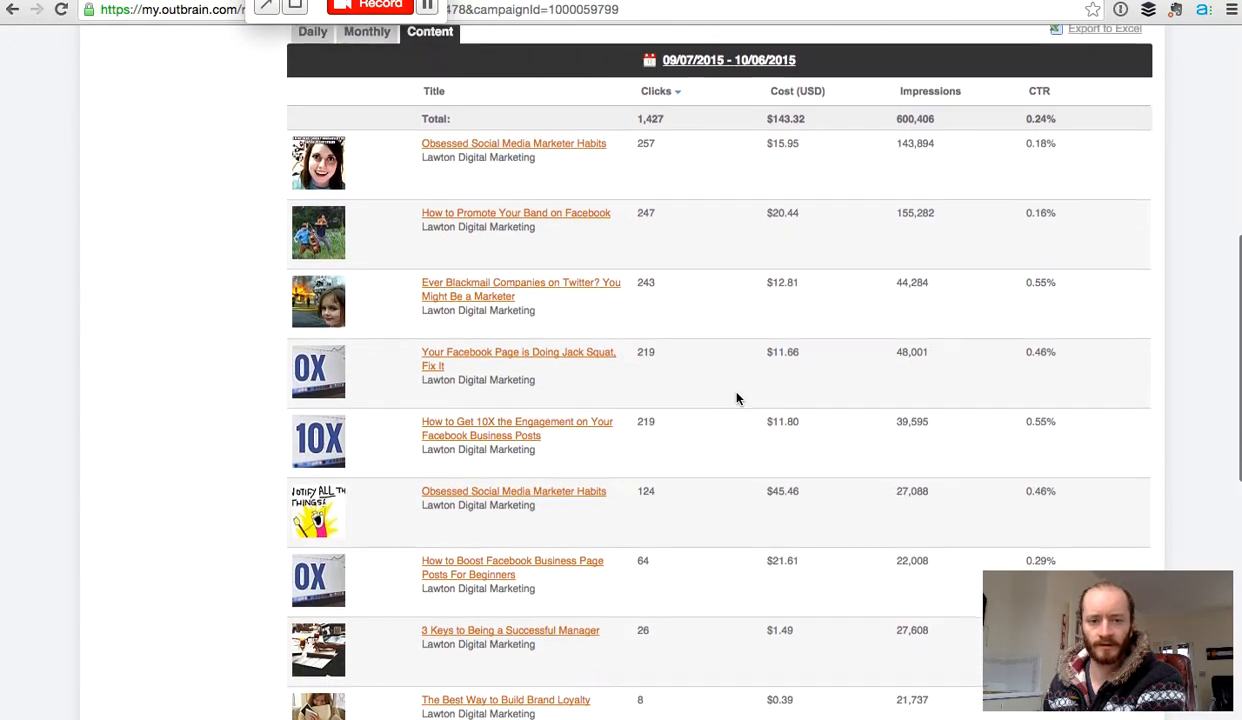
scroll(773, 399, "up", 3)
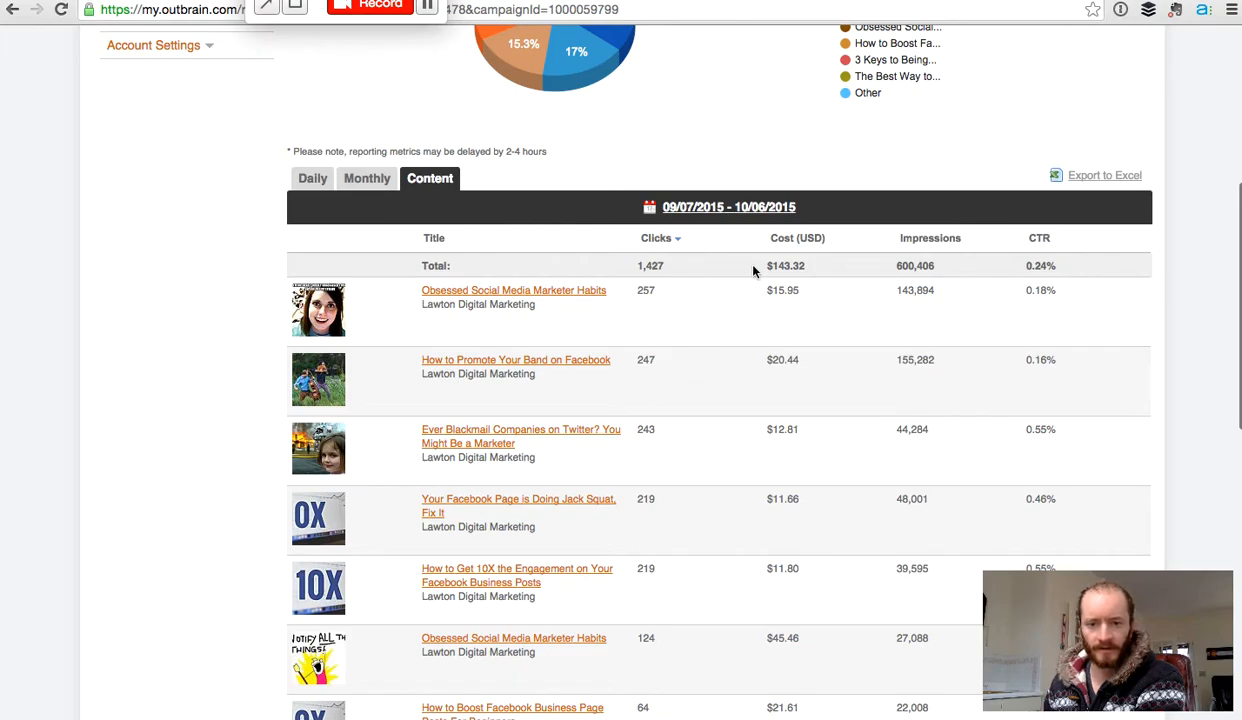
Step: Sort the article table by CTR descending and review it down to 3 Tips for Team Management
left_click(1040, 239)
left_click(1040, 239)
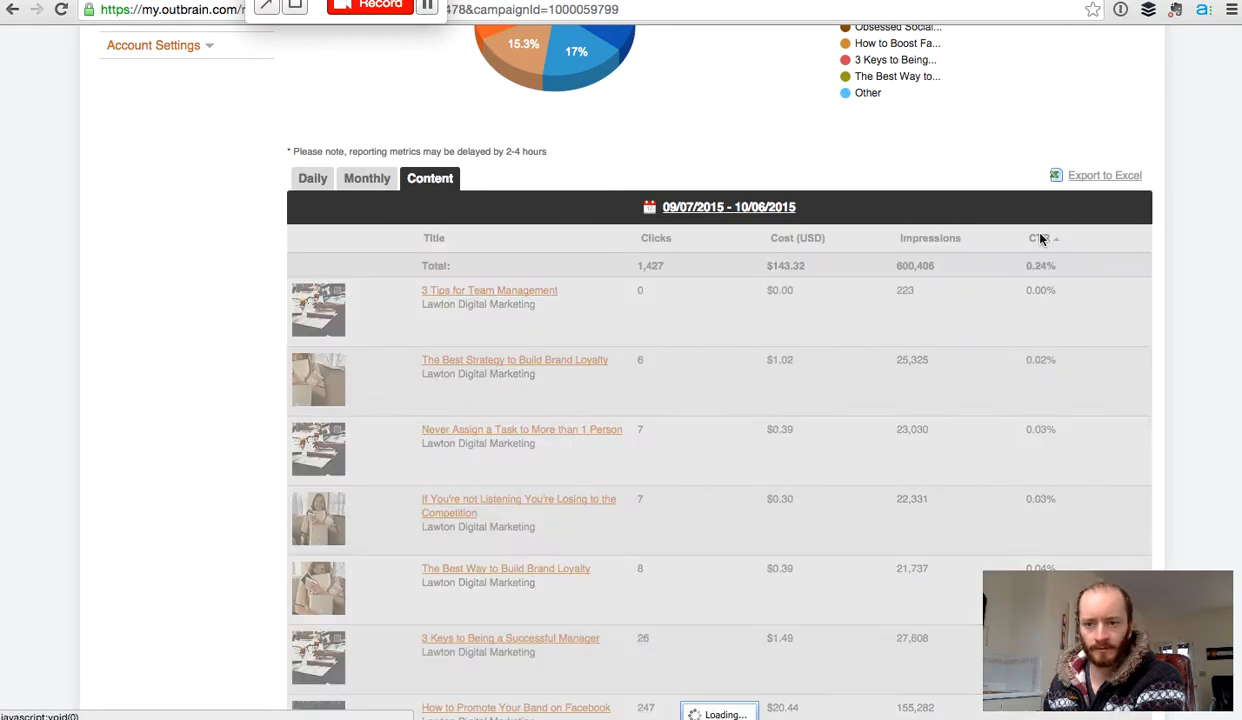
scroll(648, 358, "down", 2)
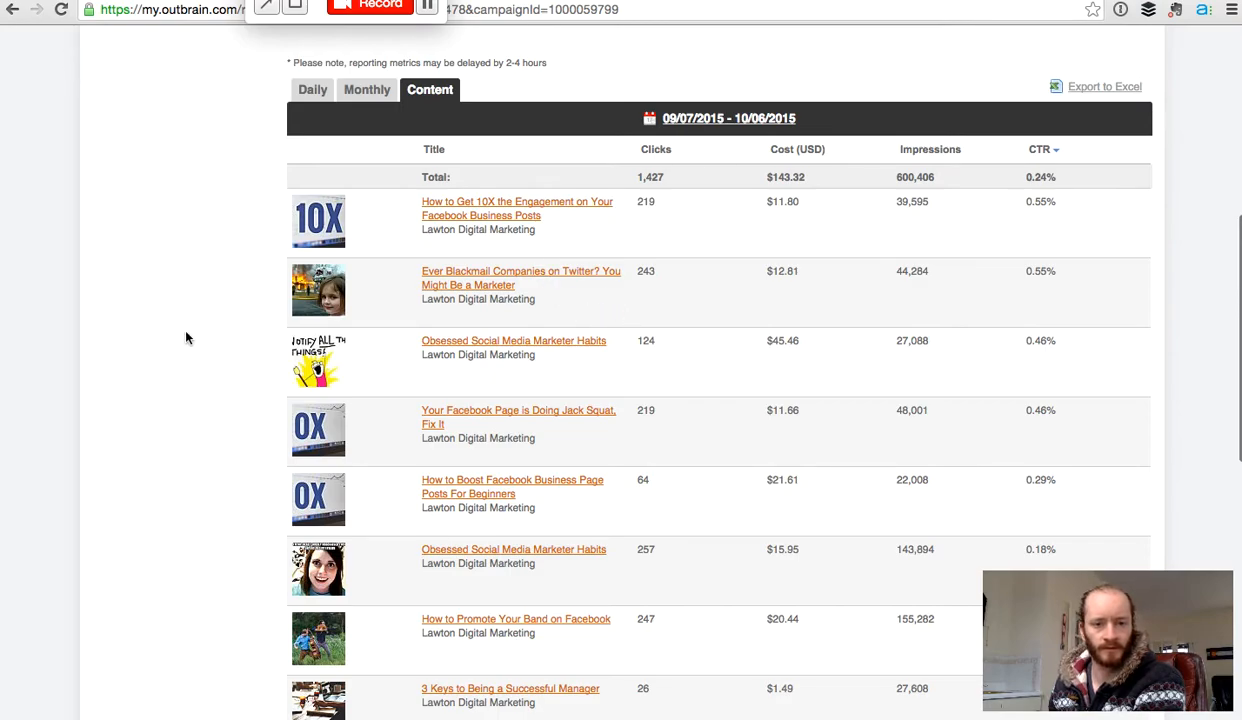
scroll(186, 338, "down", 2)
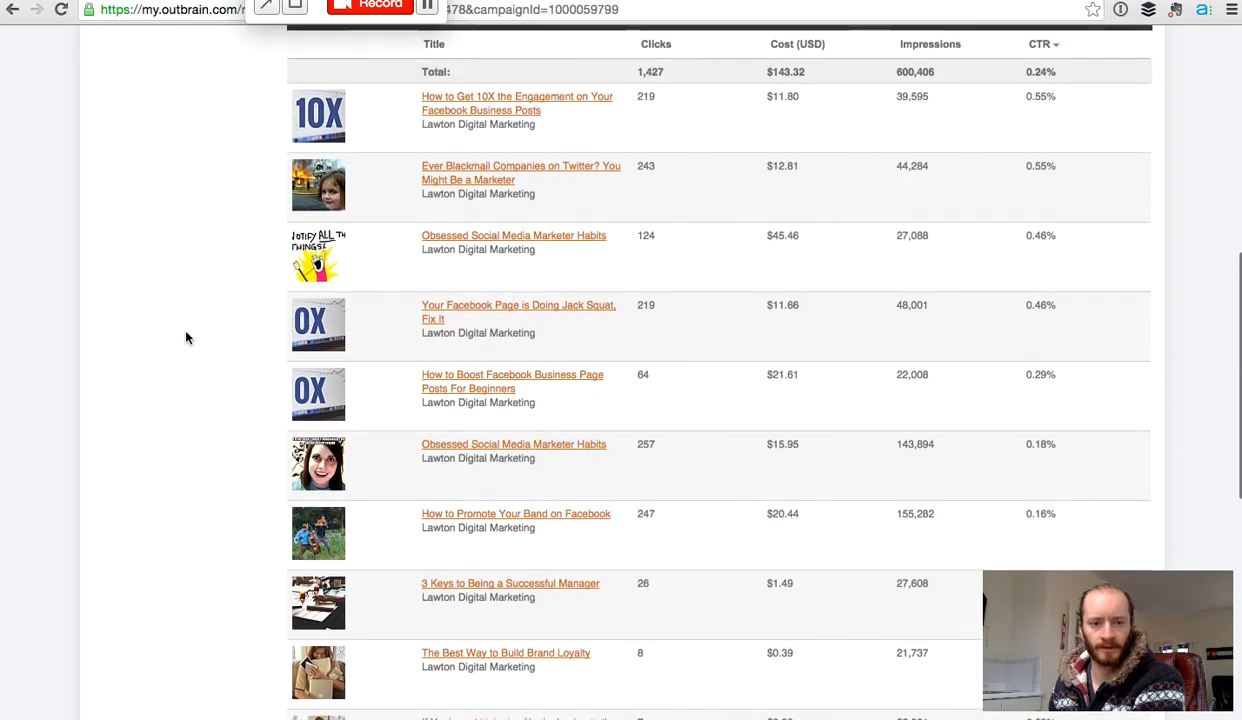
scroll(186, 338, "down", 5)
scroll(186, 338, "up", 15)
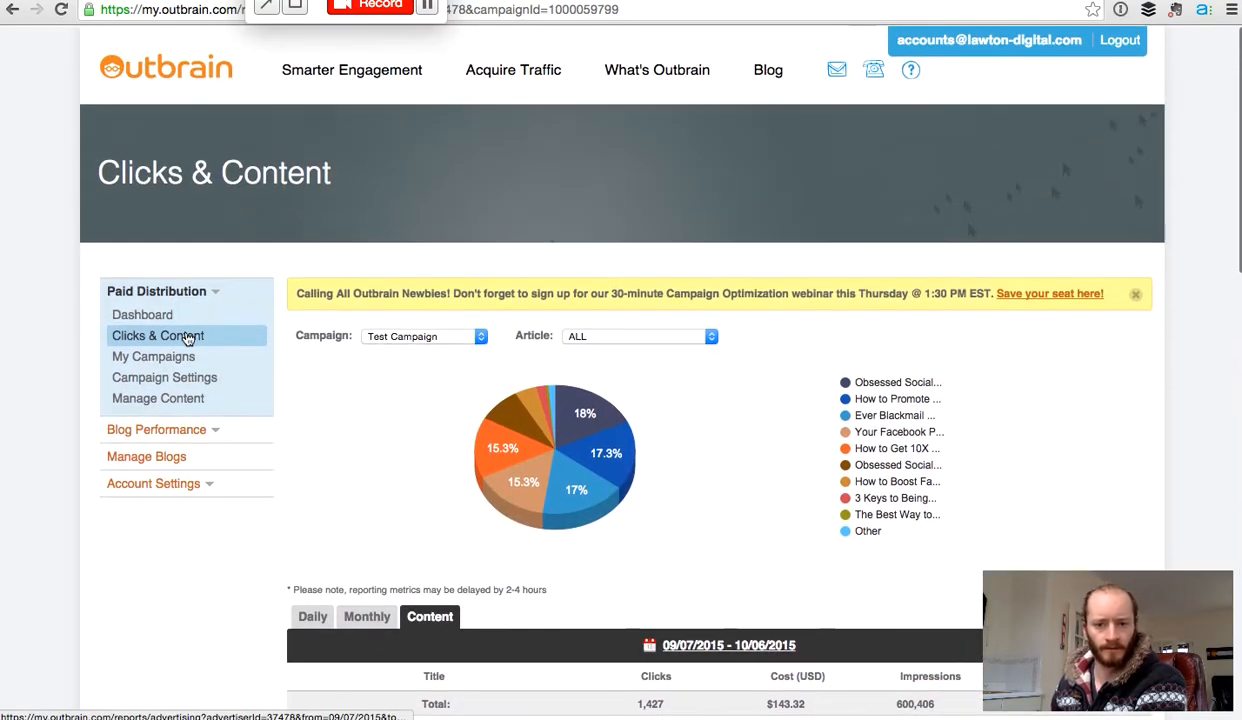
mouse_move(630, 452)
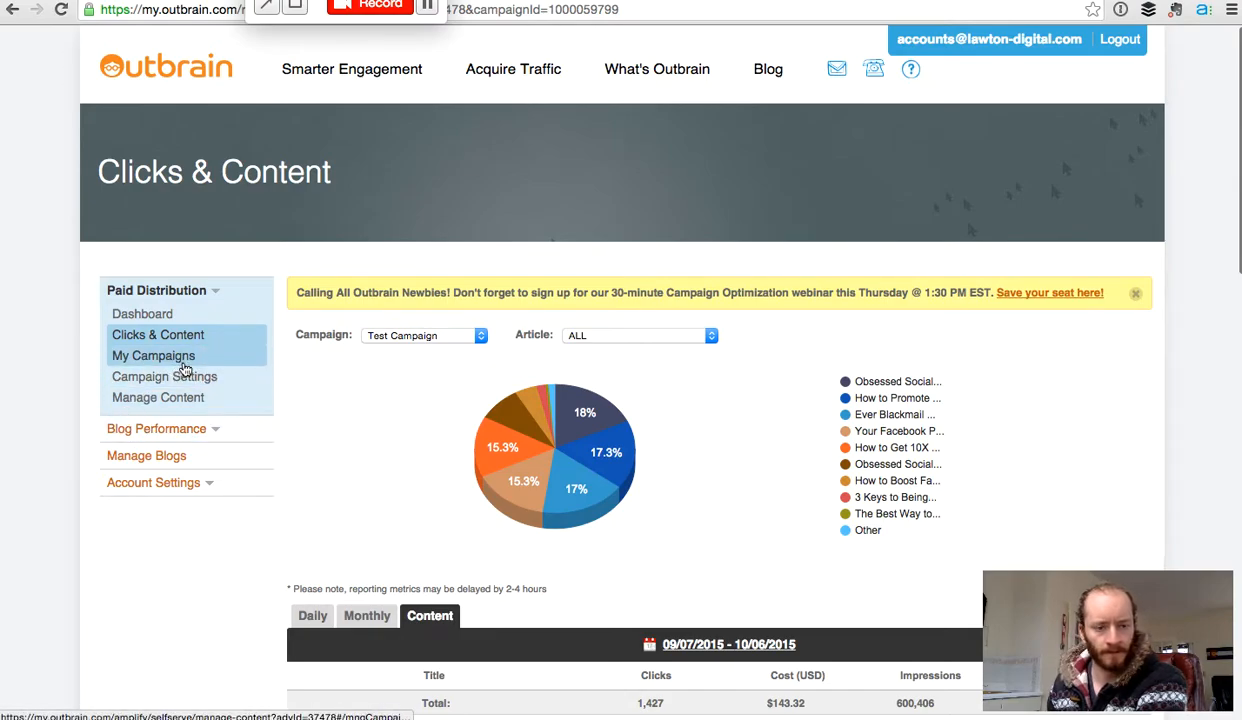
Step: Open My Campaigns, showing Test Campaign Disabled at $0.04 CPC with a $10 daily budget
left_click(183, 364)
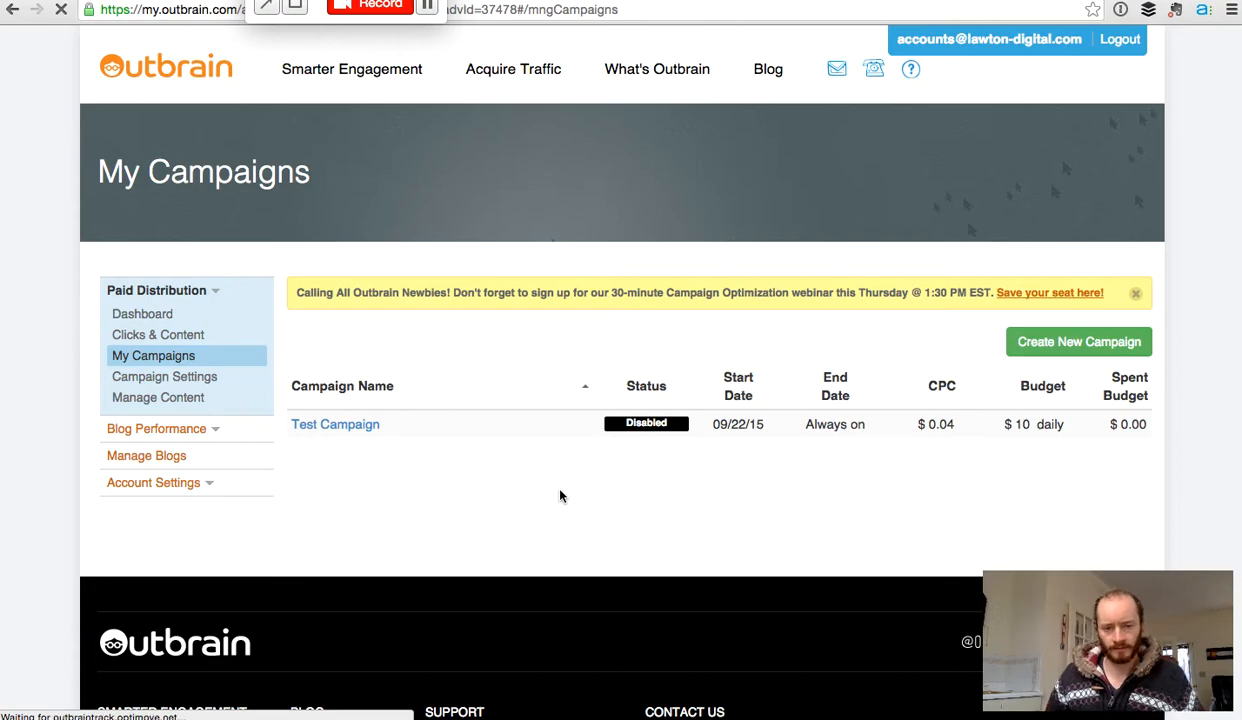
scroll(660, 483, "down", 2)
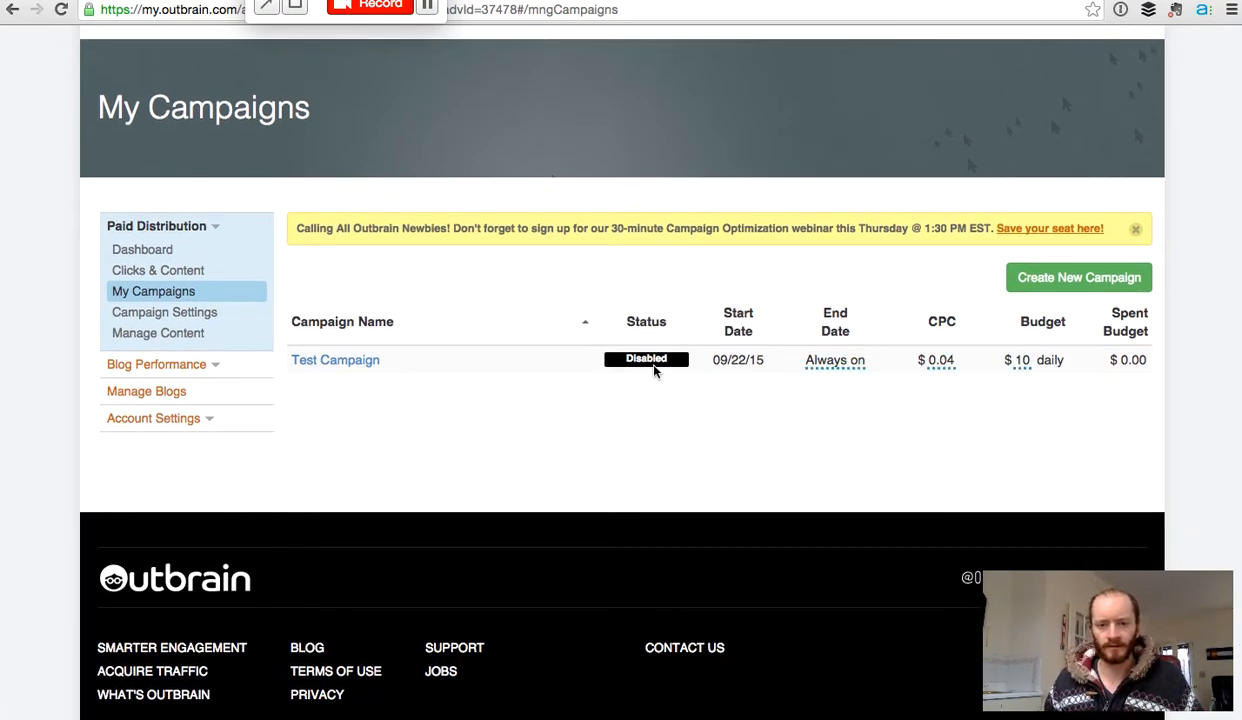
mouse_move(652, 368)
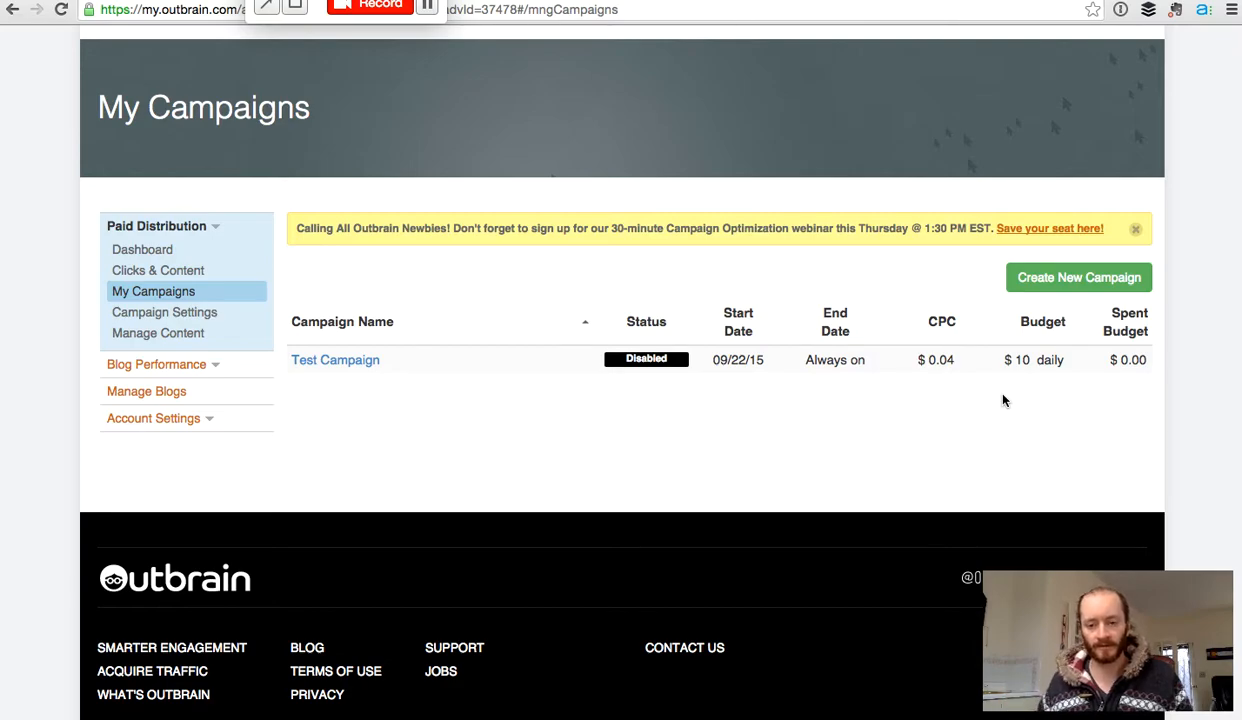
Step: Open Test Campaign's settings and review its United States desktop and smartphone targeting
left_click(365, 362)
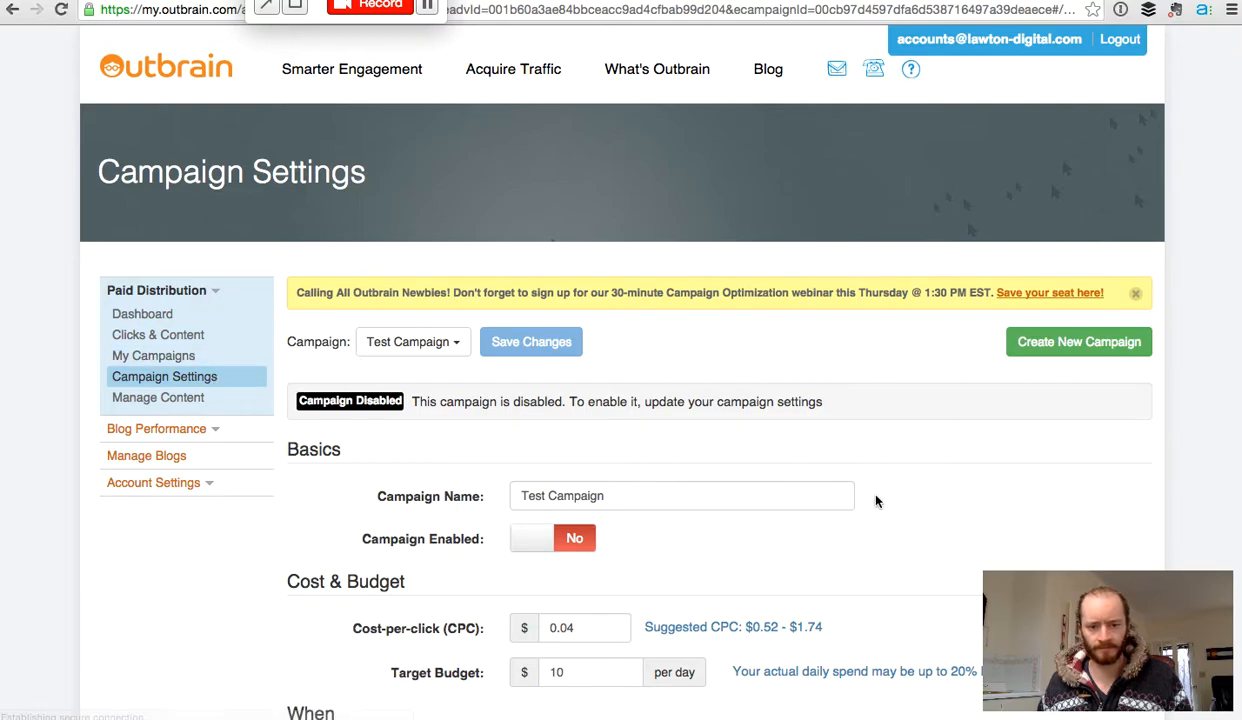
scroll(876, 501, "down", 4)
scroll(876, 501, "down", 6)
scroll(881, 482, "up", 4)
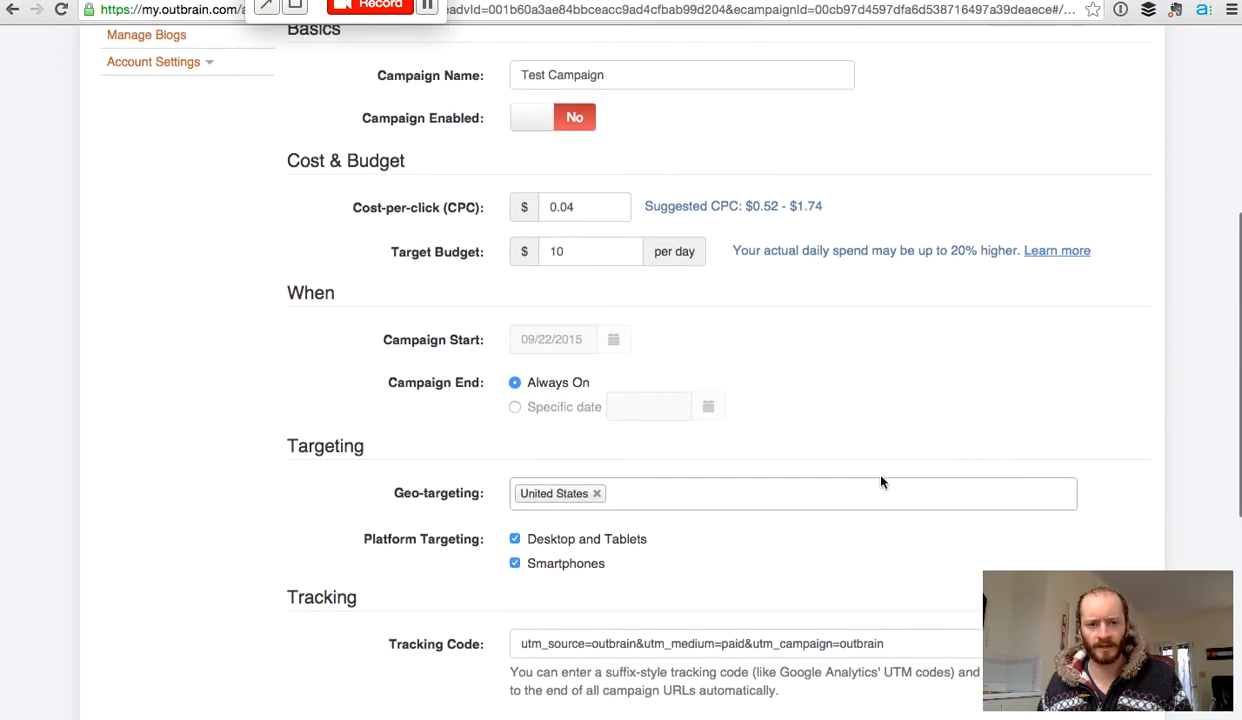
scroll(881, 482, "up", 1)
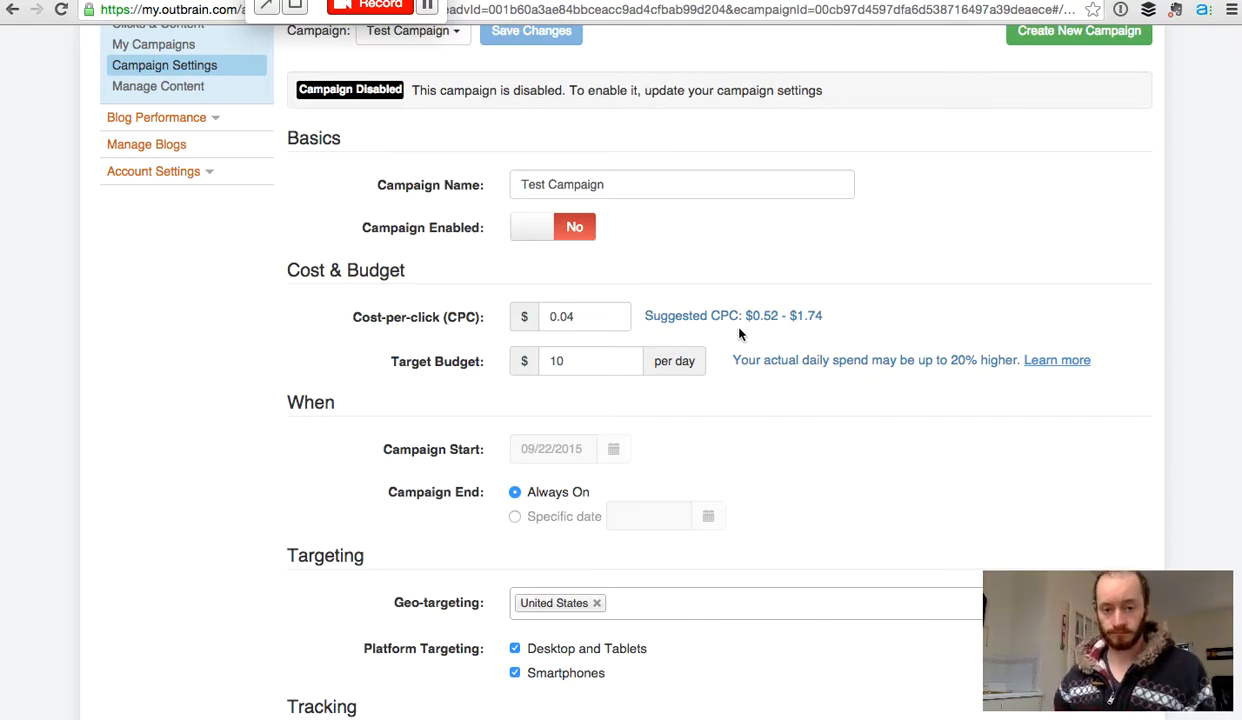
scroll(740, 334, "down", 3)
scroll(740, 334, "up", 4)
scroll(740, 334, "down", 4)
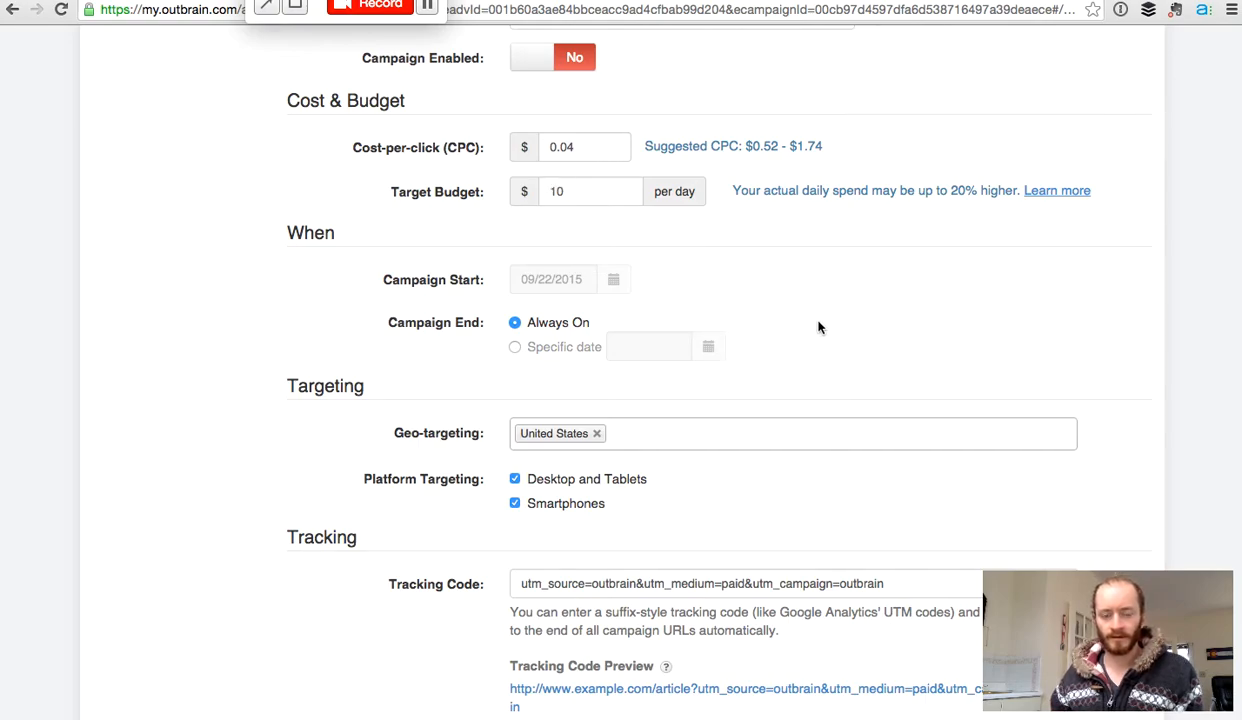
scroll(818, 327, "down", 3)
scroll(818, 327, "down", 1)
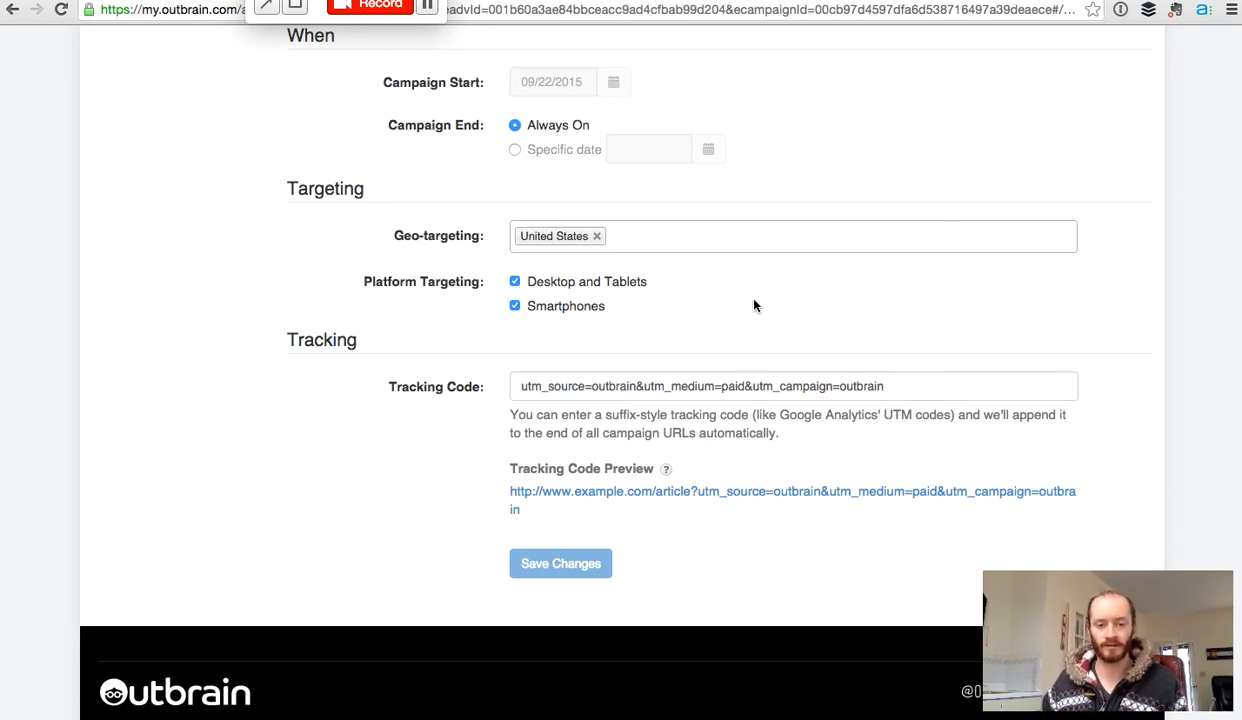
scroll(755, 305, "down", 2)
scroll(755, 305, "down", 4)
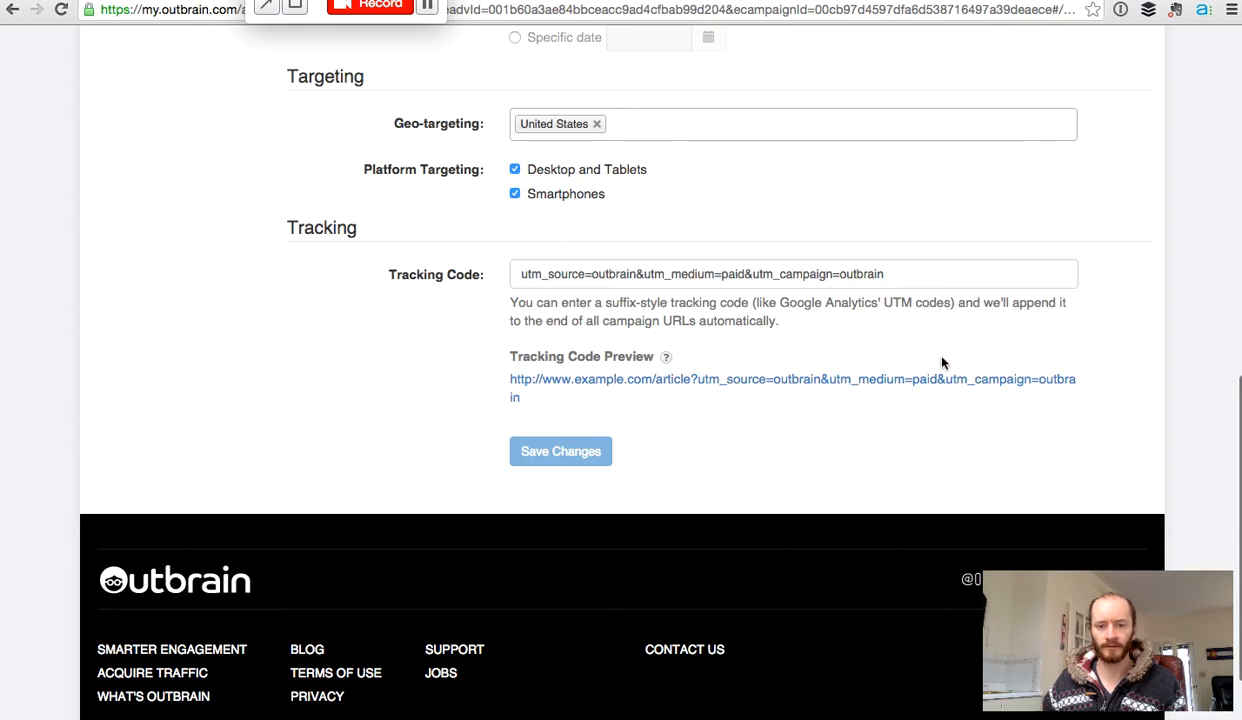
scroll(229, 290, "up", 5)
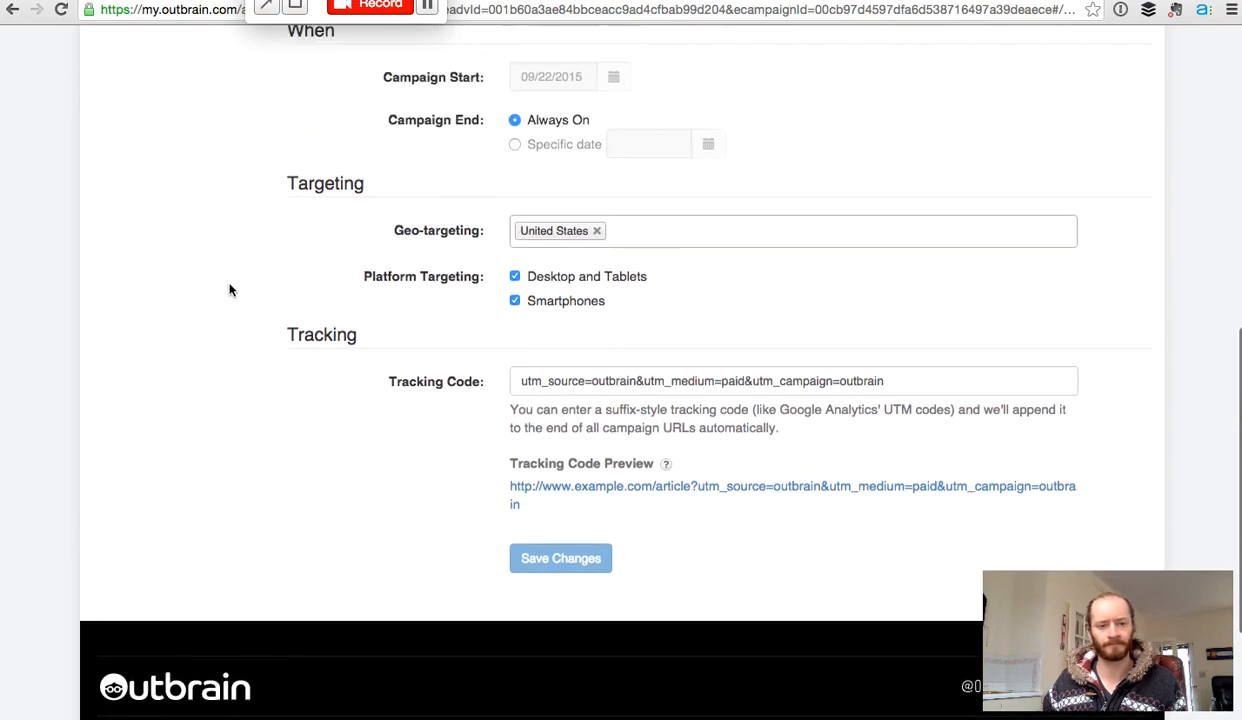
scroll(229, 290, "up", 15)
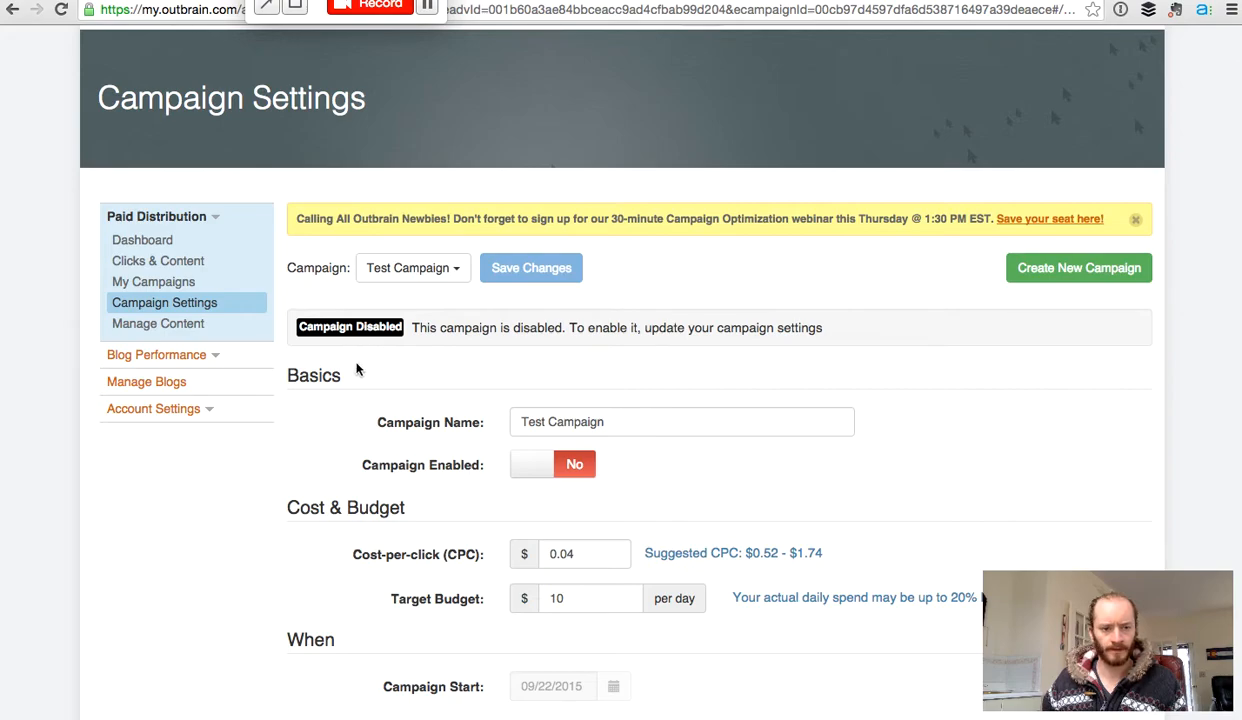
scroll(625, 362, "down", 1)
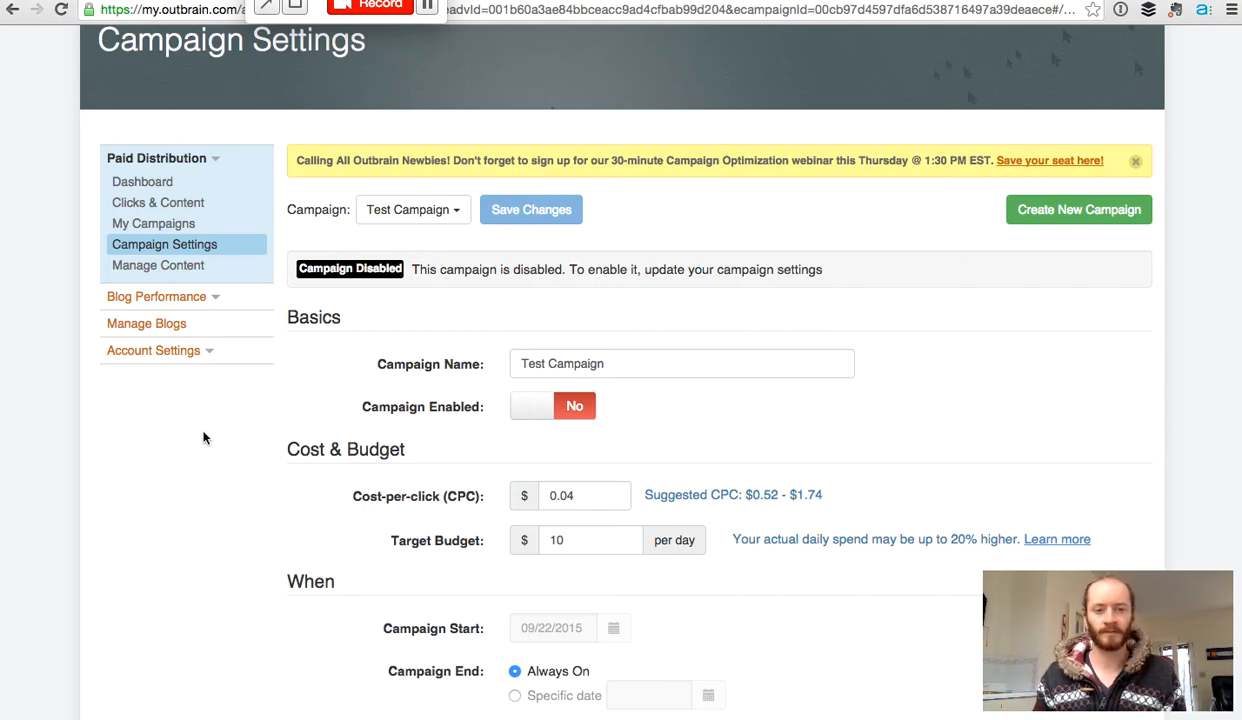
scroll(203, 437, "up", 3)
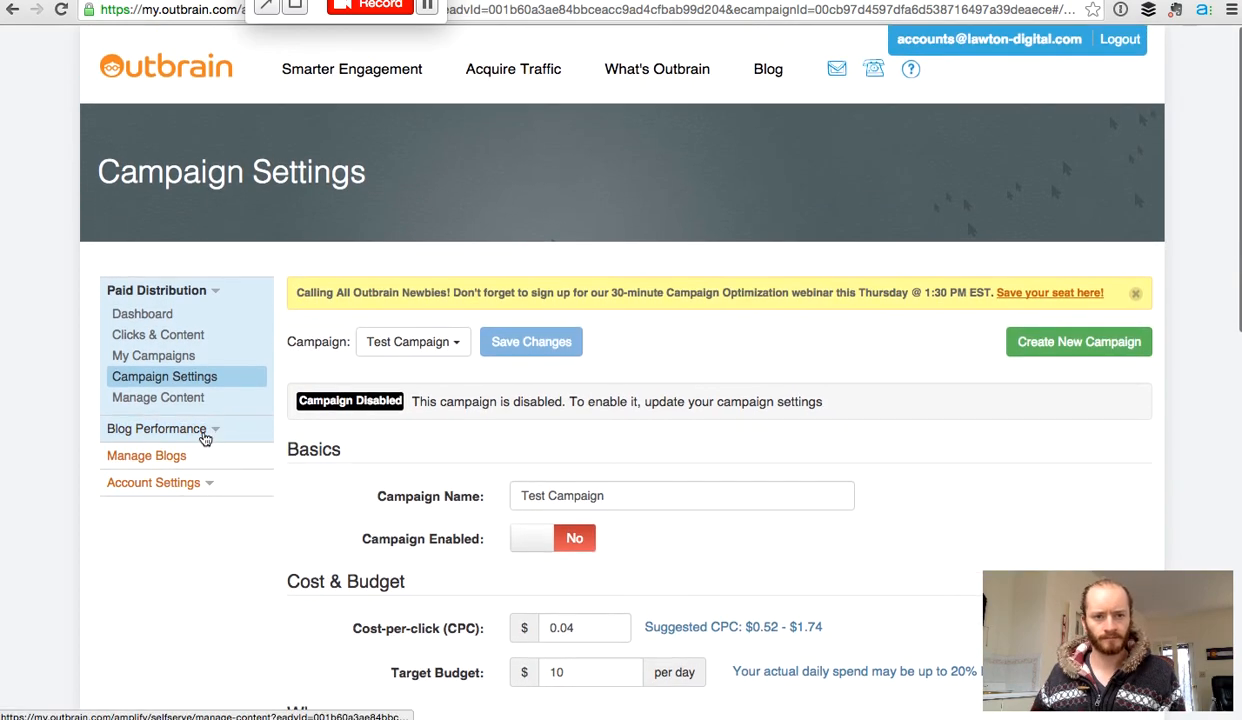
scroll(205, 440, "down", 1)
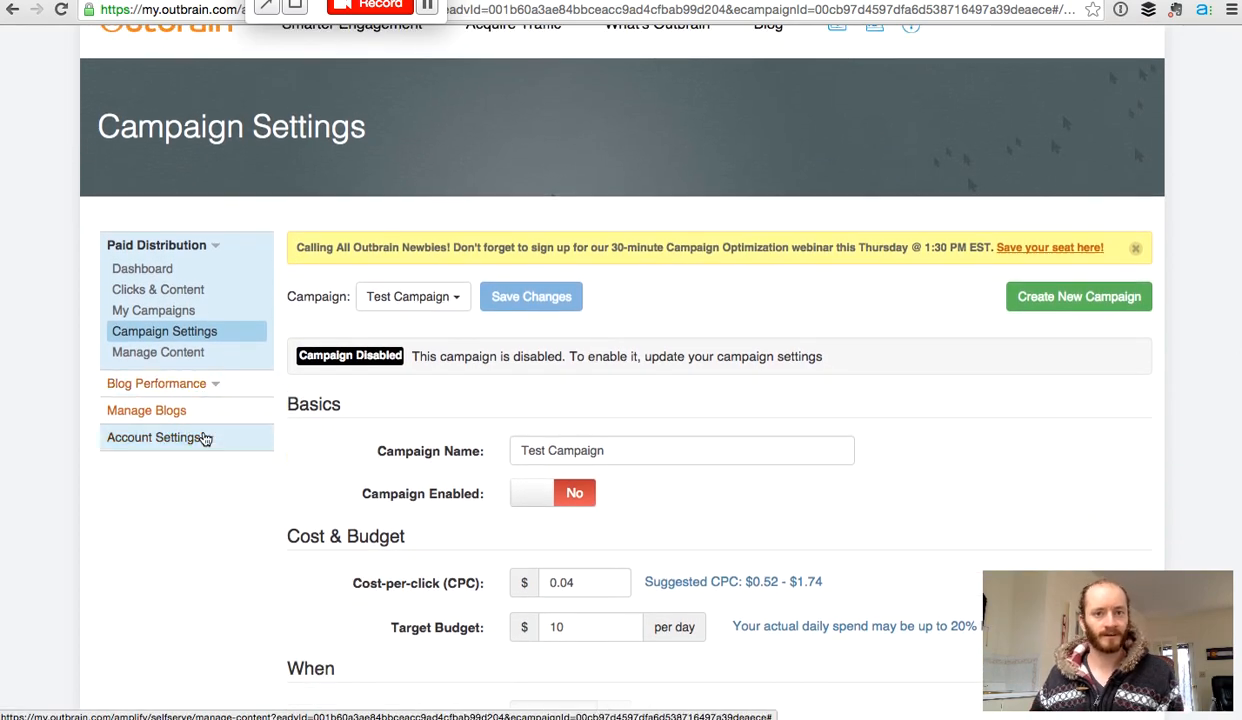